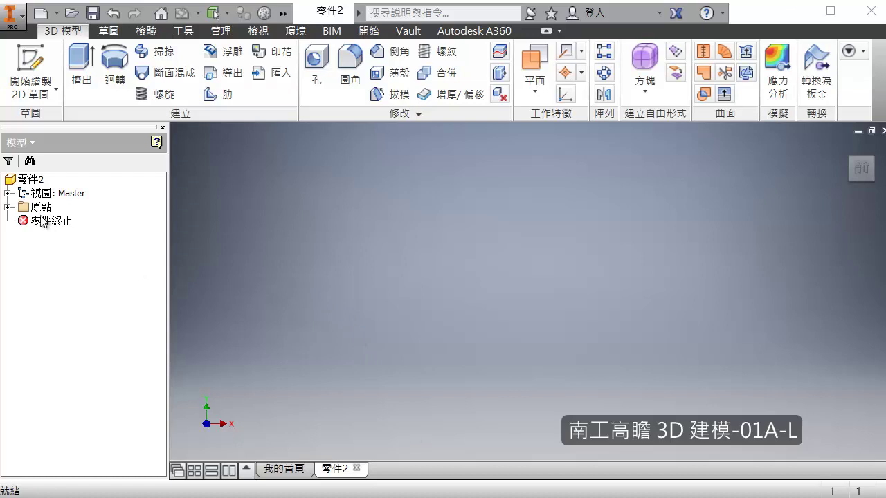
- Start a new sketch on the XY plane and project the X and Y axes into it
click(7, 208)
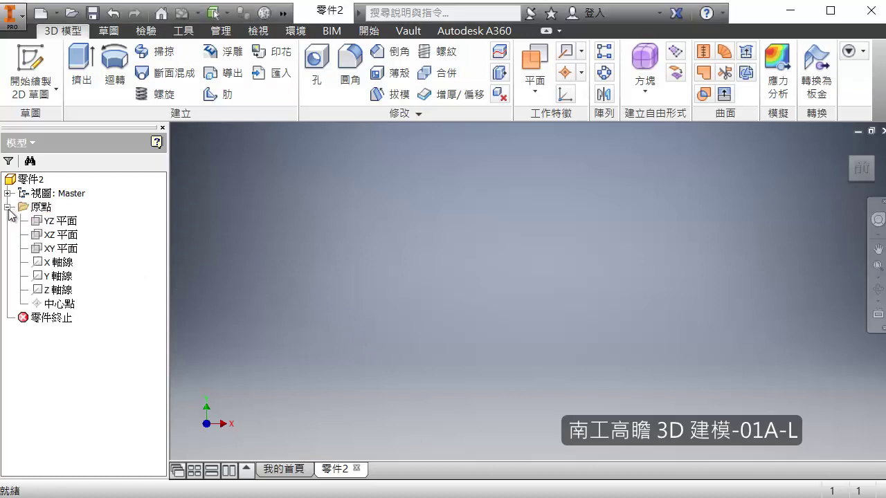
click(60, 246)
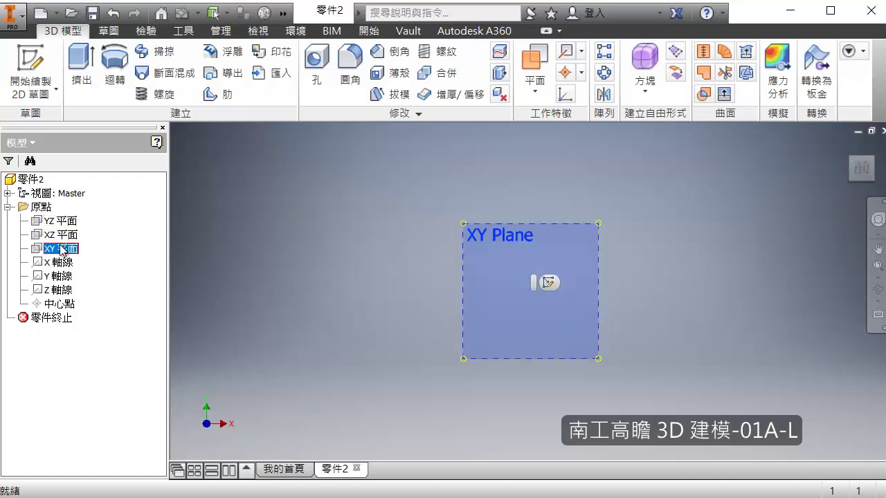
right_click(59, 245)
click(99, 277)
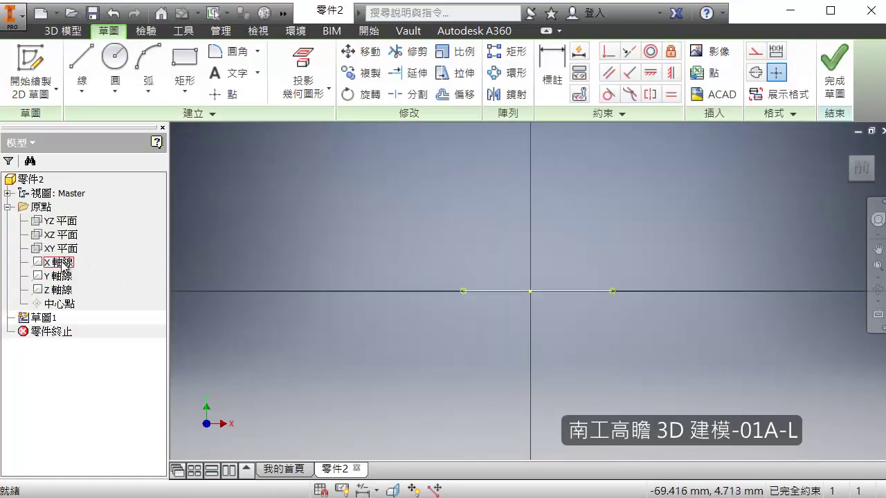
click(59, 263)
ctrl+click(61, 277)
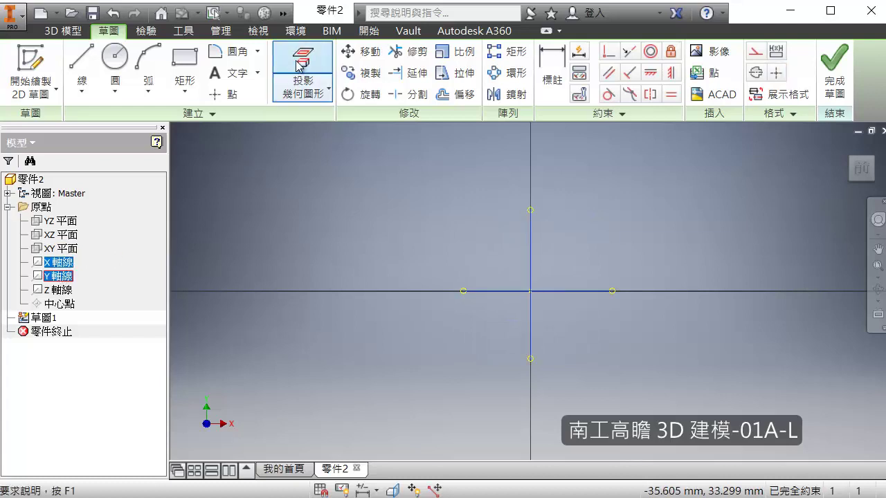
click(298, 93)
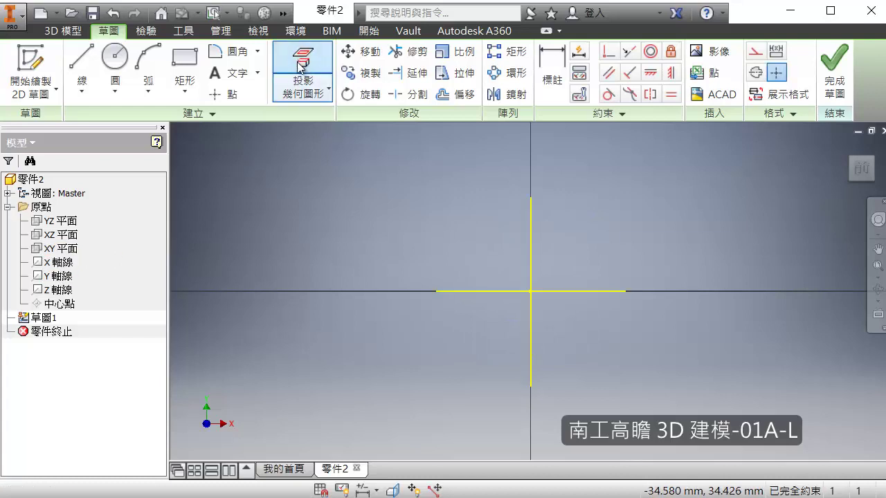
- Draw a two-point rectangle about 23 mm high around the origin, enclosing the crossing of the projected axes
click(183, 76)
click(467, 216)
click(612, 369)
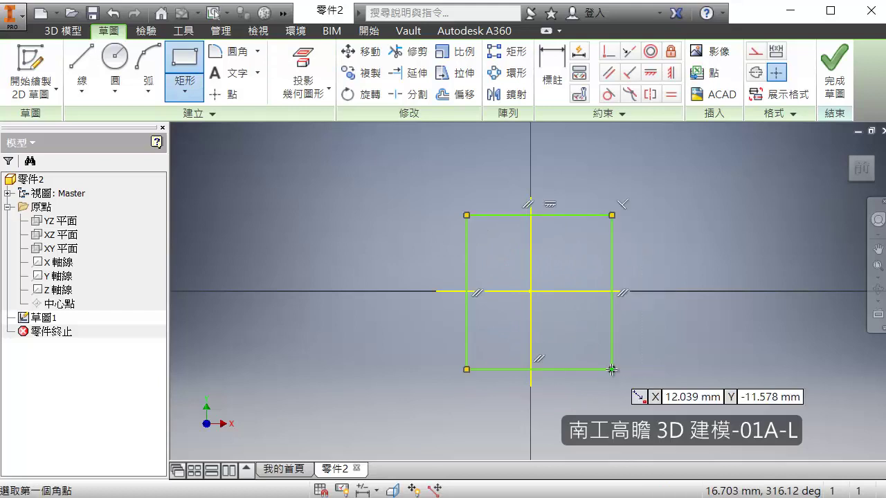
key(Escape)
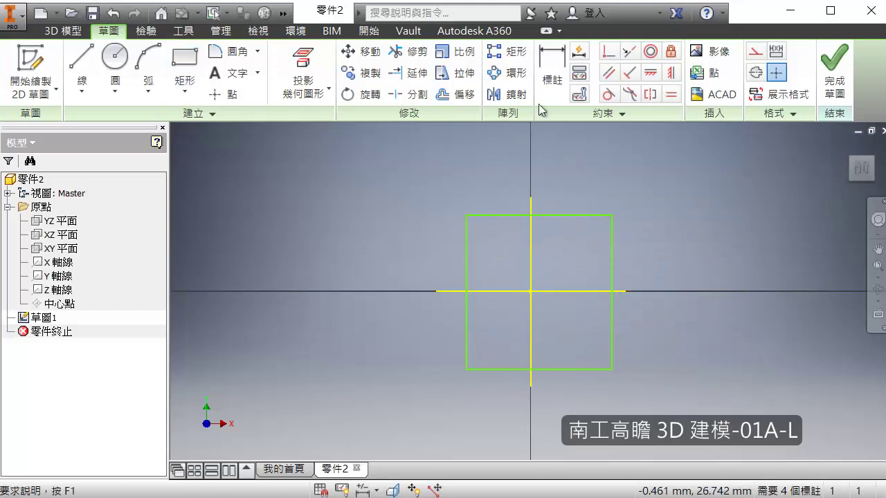
- Make the rectangle's two vertical sides symmetric about the projected Y axis
click(650, 94)
click(613, 240)
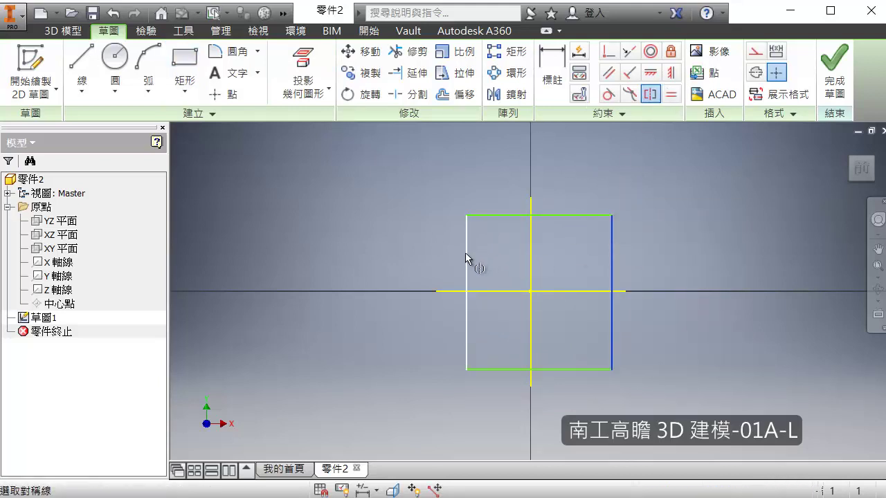
click(466, 253)
click(533, 250)
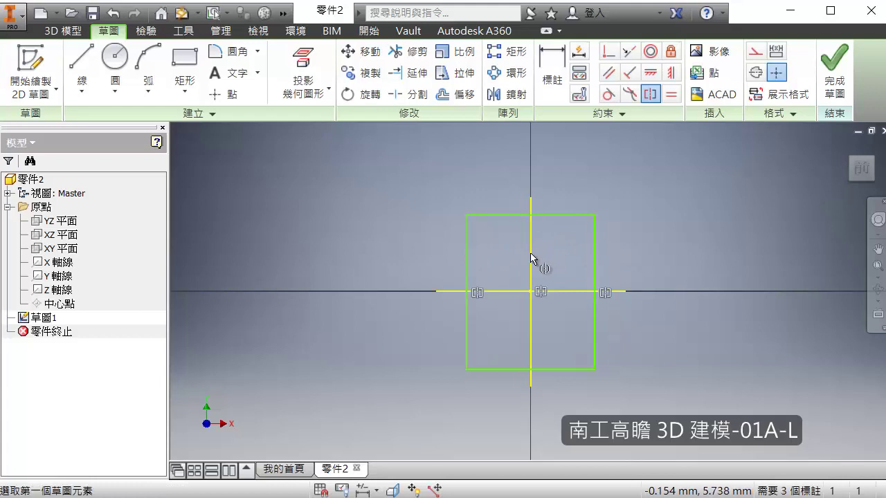
key(Escape)
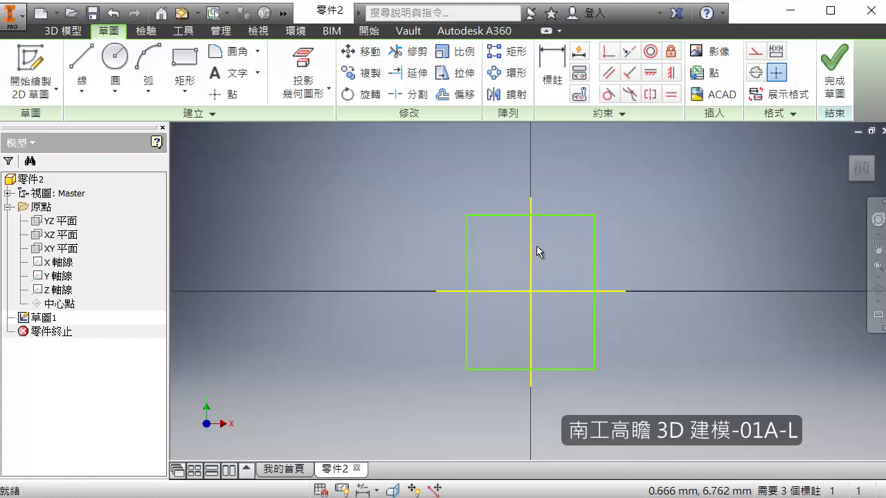
- Make the rectangle's upper and lower sides symmetric about the projected X axis
key(Return)
click(567, 215)
click(570, 367)
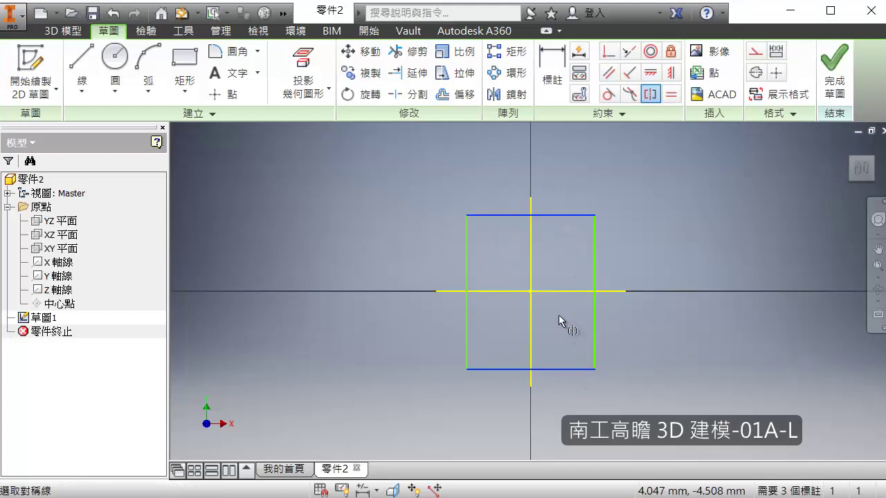
click(563, 291)
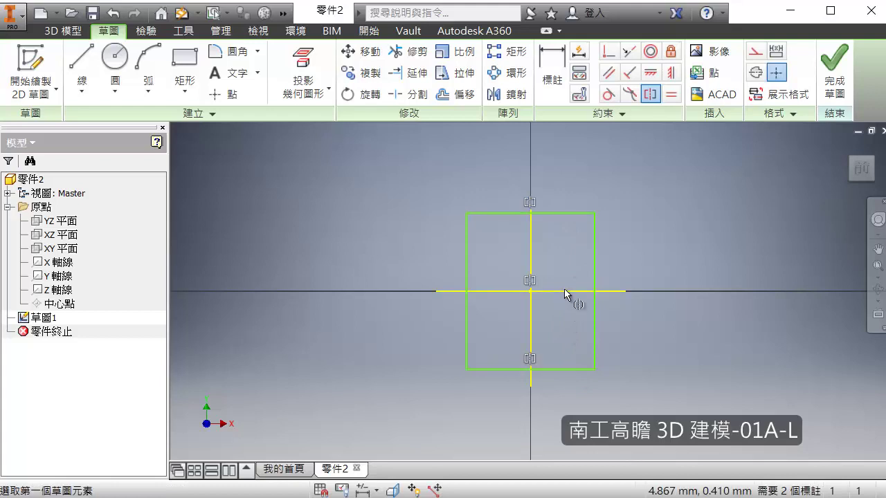
key(Escape)
- Dimension the rectangle to 58 mm high and 88 mm wide
click(557, 70)
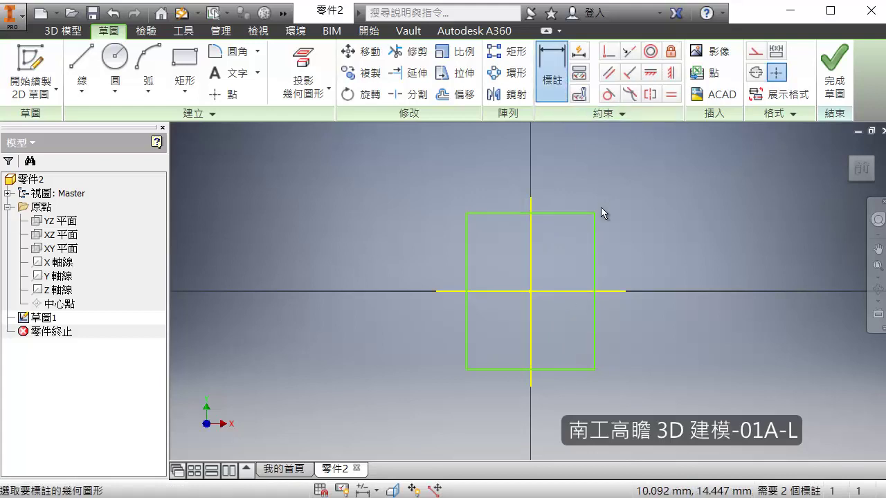
click(595, 252)
click(633, 252)
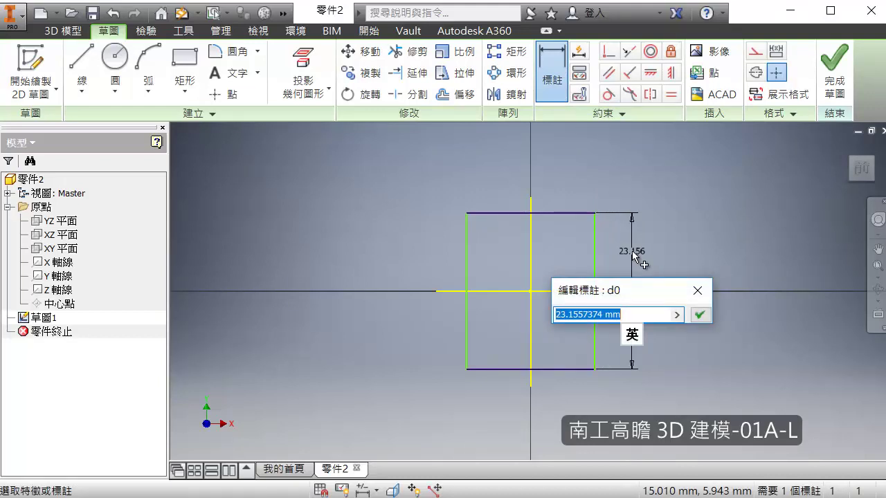
text(58)
key(Return)
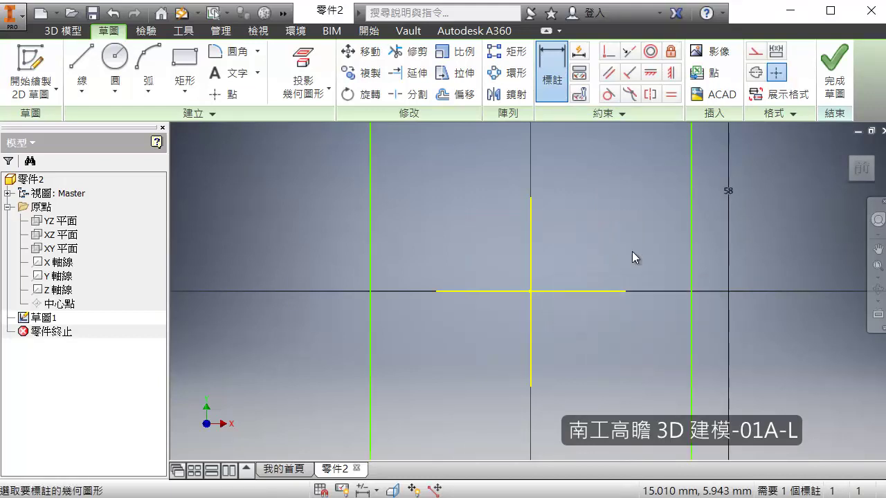
click(581, 133)
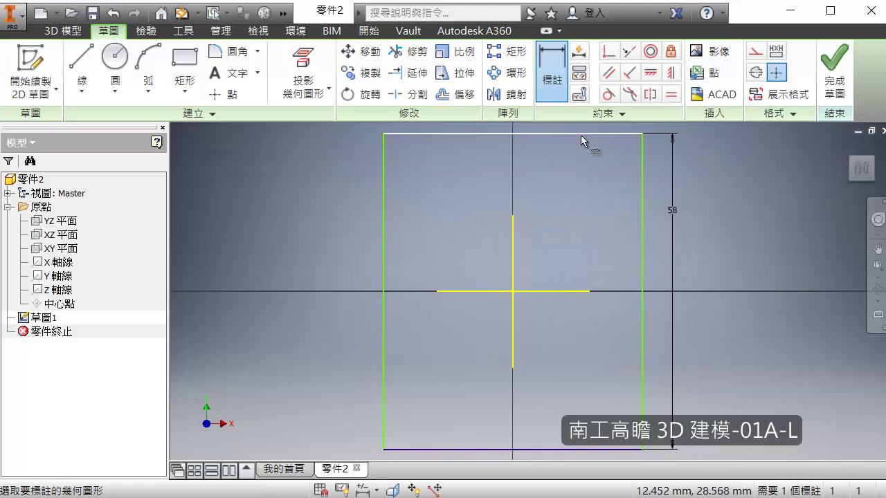
click(581, 171)
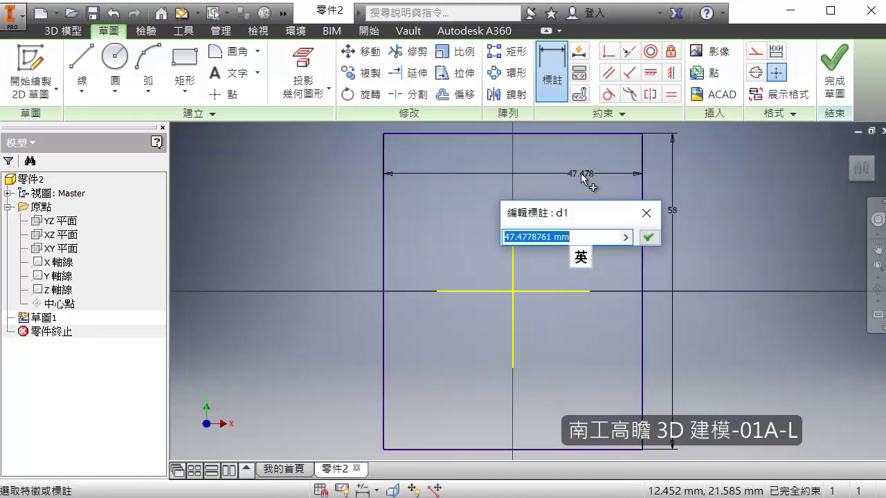
text(88)
key(Return)
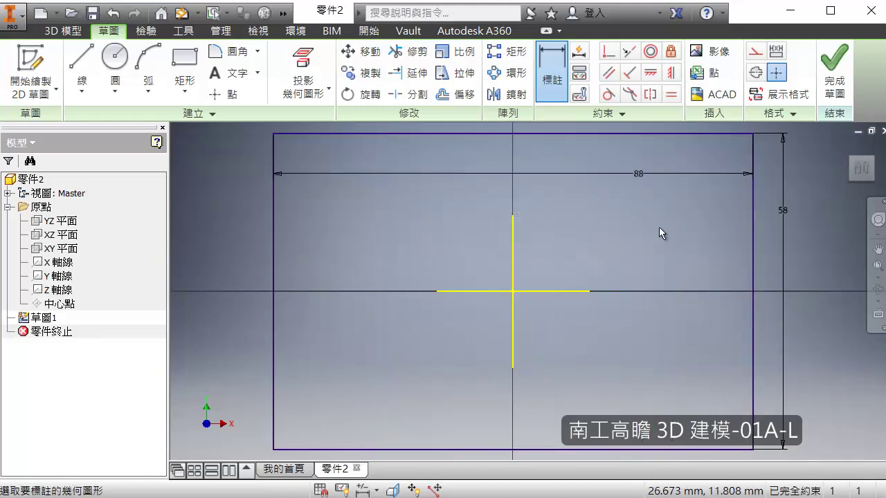
- Extrude the rectangular profile 15 mm into a solid base block
click(62, 30)
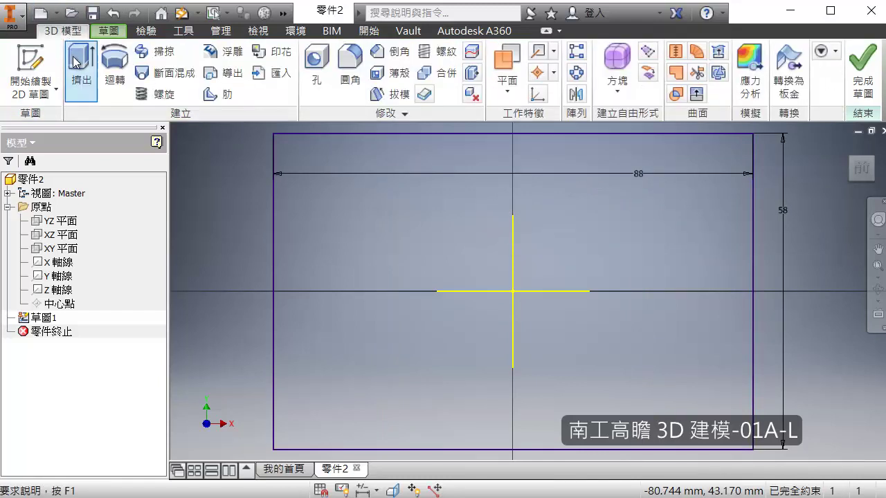
click(76, 63)
text(1)
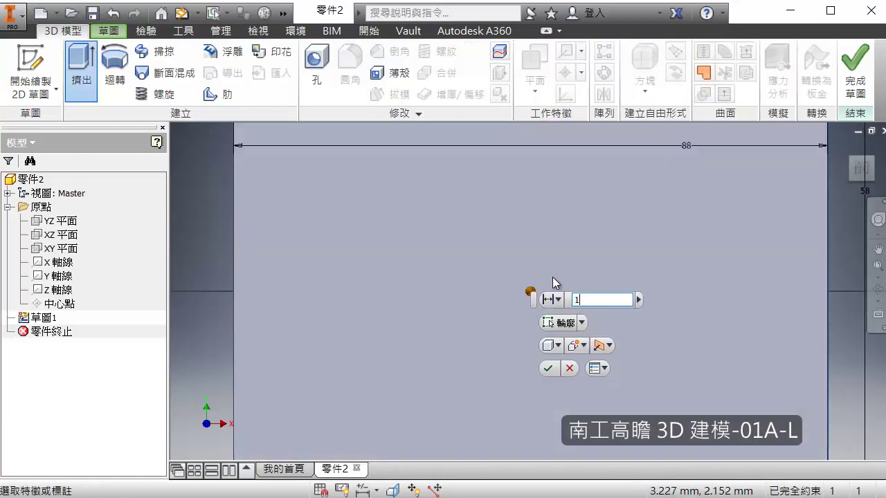
text(5)
key(Return)
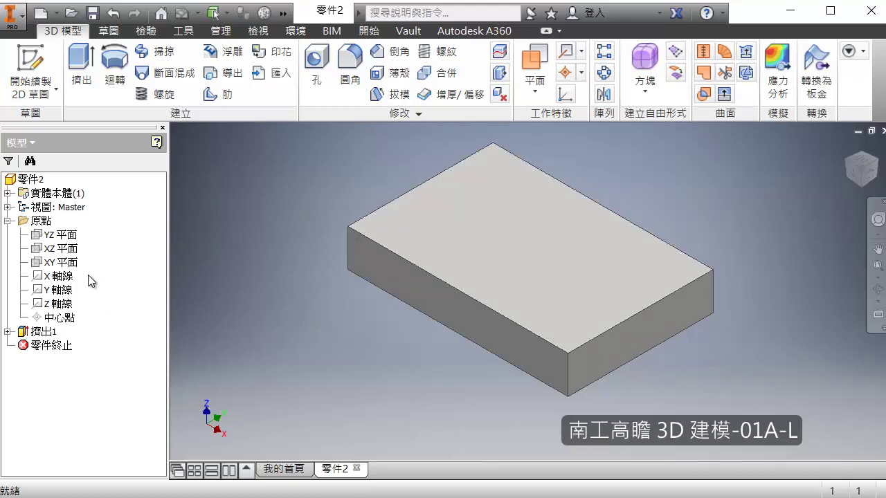
- Start a new sketch on the YZ plane and project the Z axis into it
right_click(68, 238)
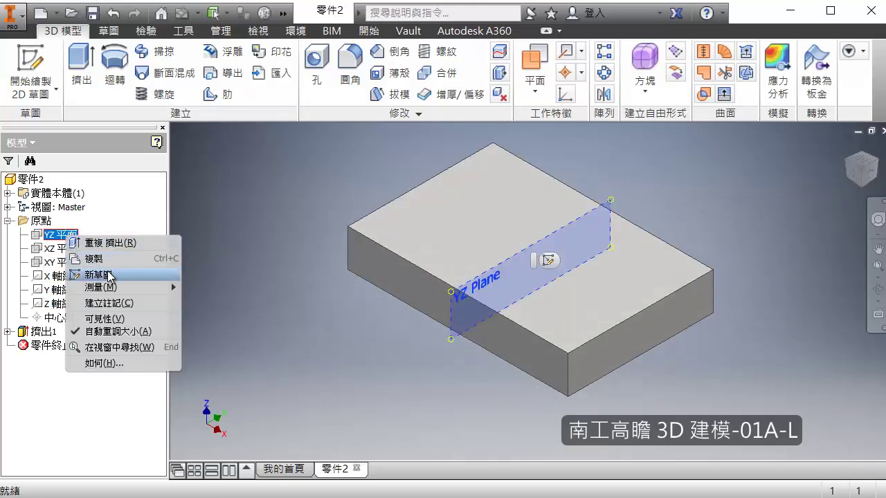
click(105, 275)
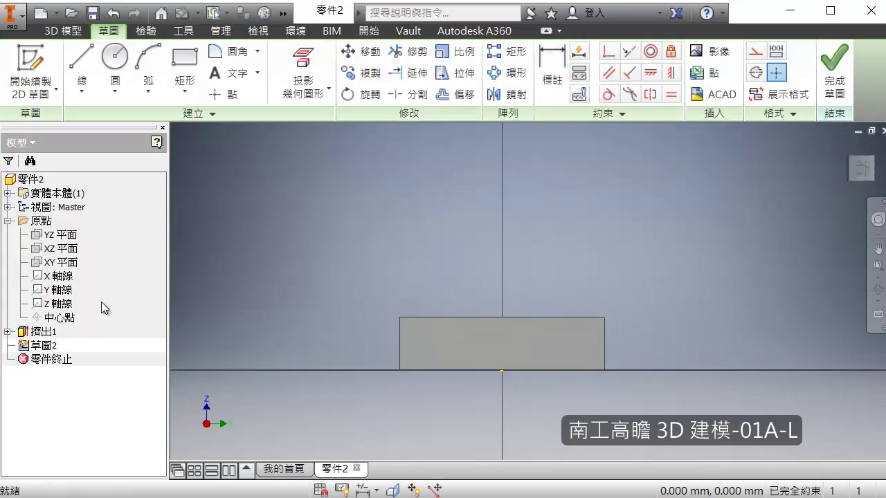
click(59, 304)
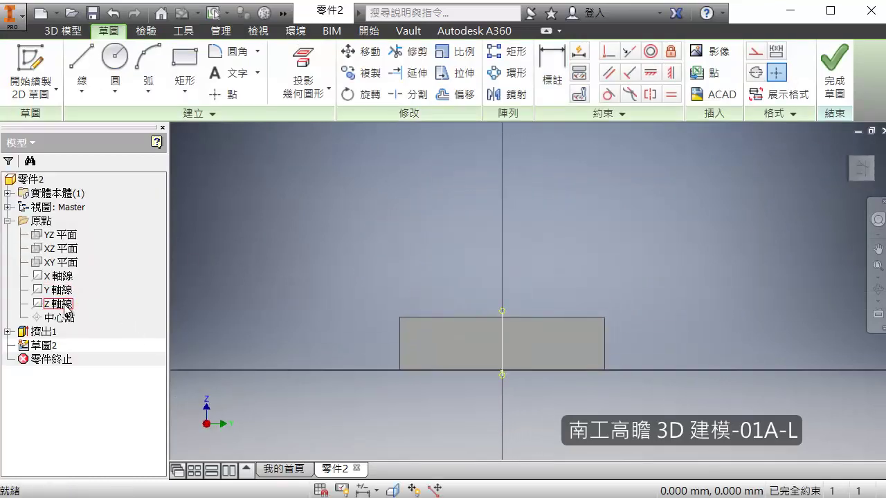
click(306, 64)
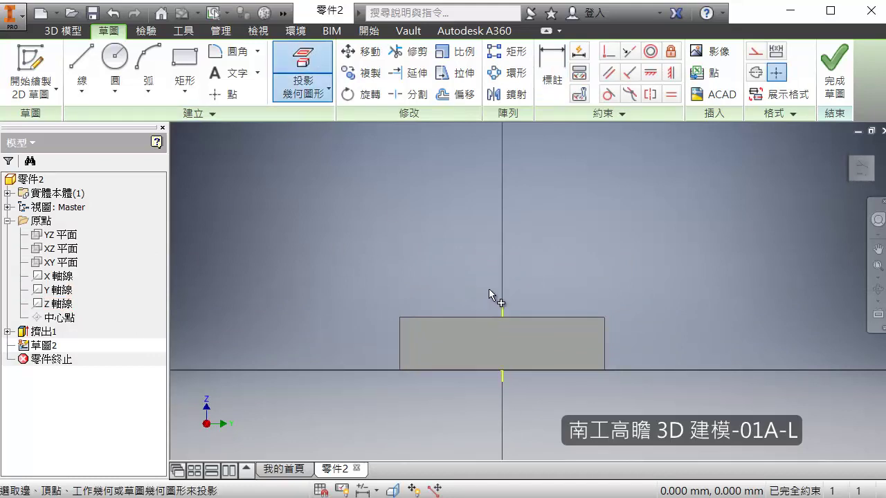
key(Escape)
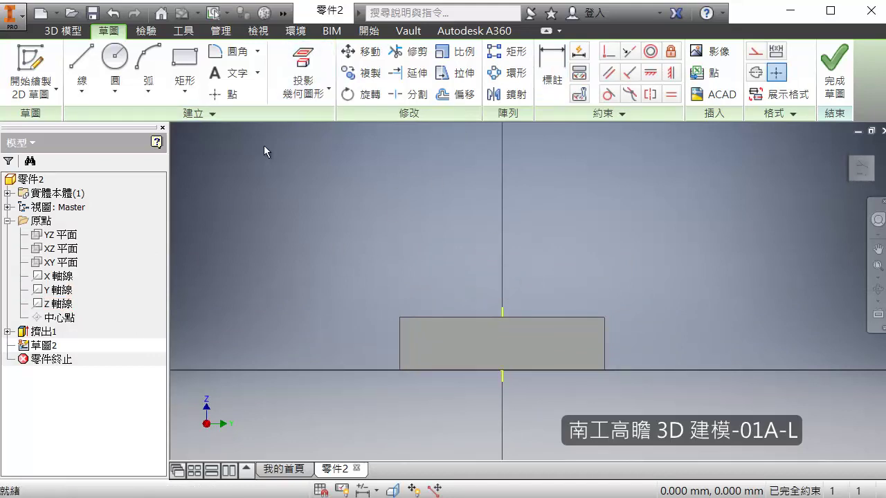
- Draw an upright rectangle standing on the block's top edge across the Z axis, its top about 45 mm above the block's base
click(185, 69)
click(470, 213)
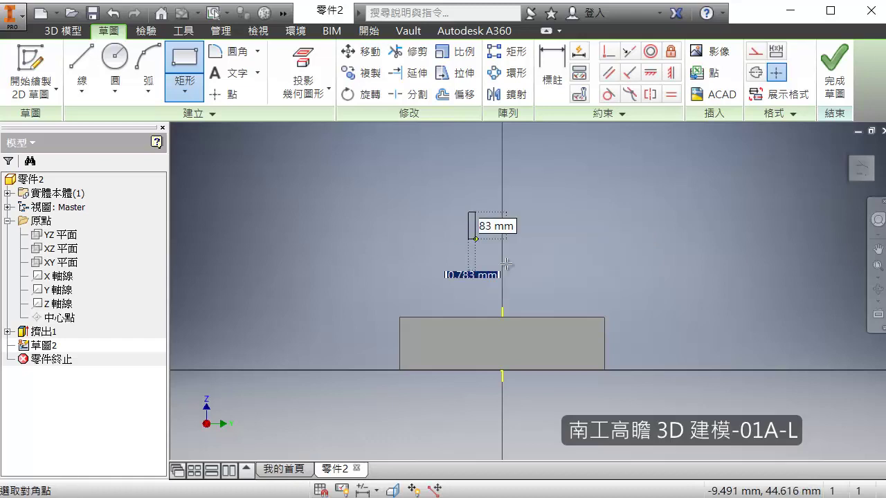
click(546, 317)
key(Escape)
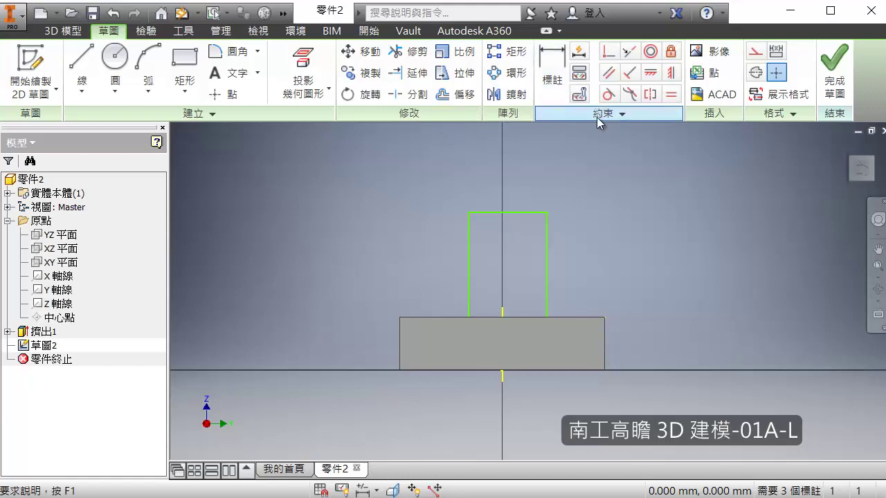
- Make the upright rectangle's two vertical sides symmetric about the projected Z axis
click(650, 95)
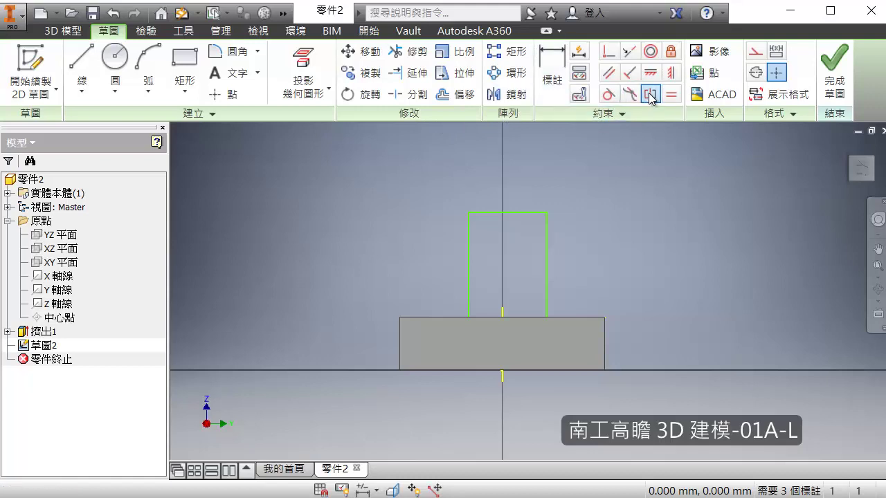
click(547, 280)
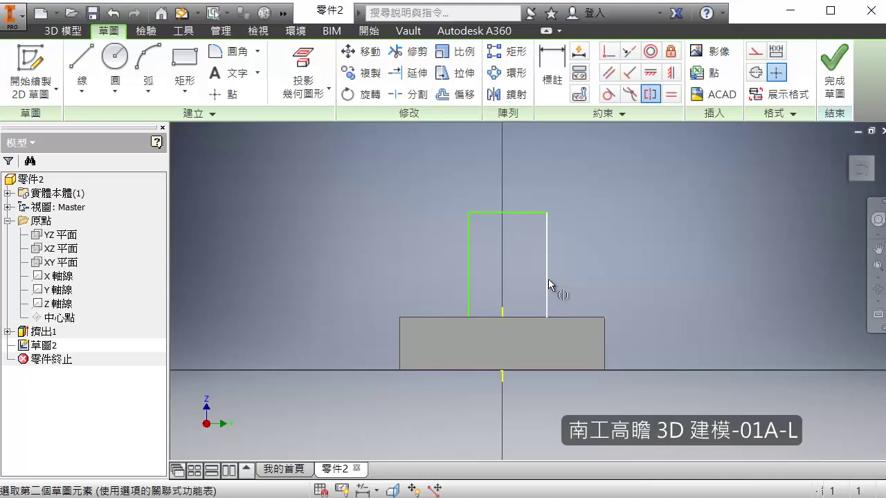
click(470, 281)
click(504, 323)
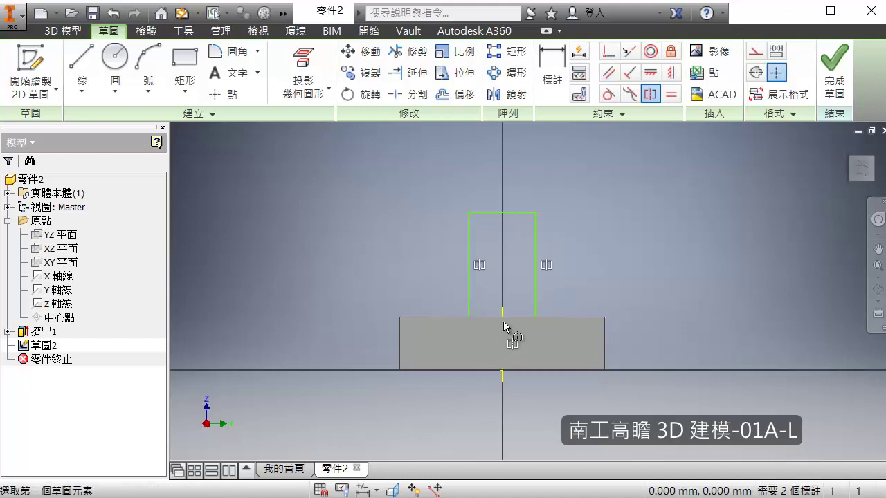
- Dimension the upright rectangle's top edge at 65 mm above the block's bottom edge
click(560, 62)
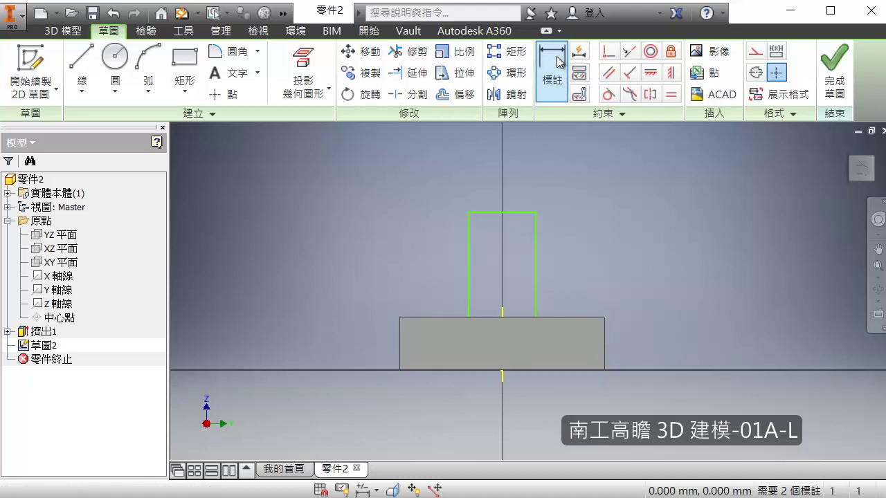
click(532, 212)
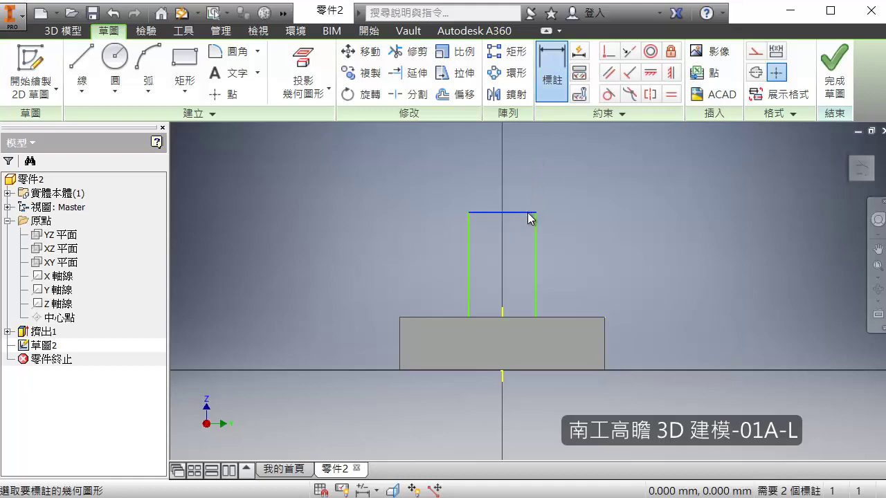
click(578, 370)
click(654, 339)
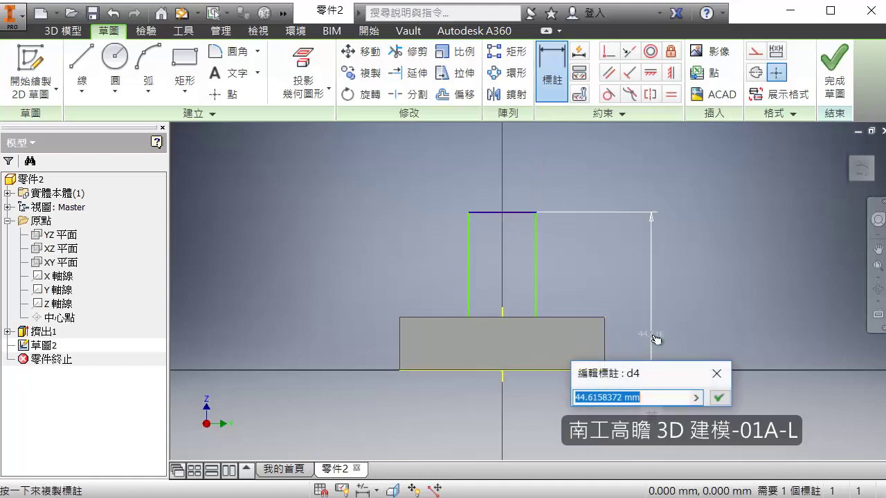
text(65)
key(Return)
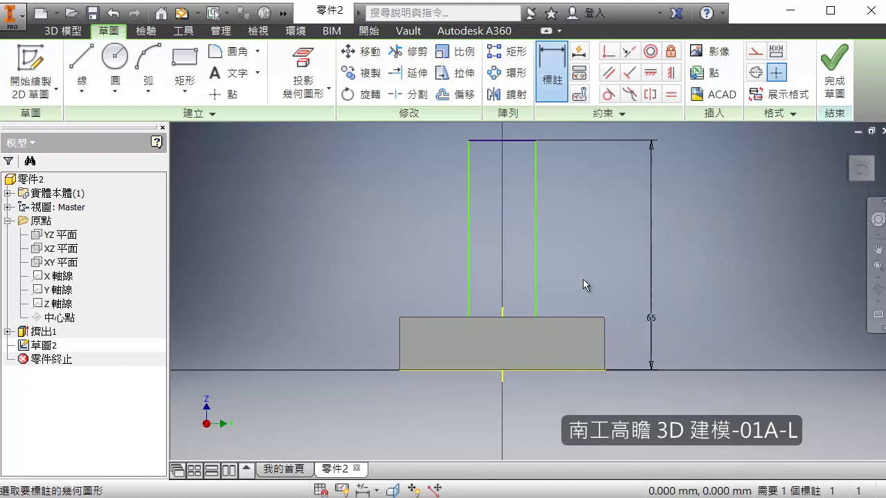
- Dimension the width of the upright rectangle at 35 mm
click(525, 140)
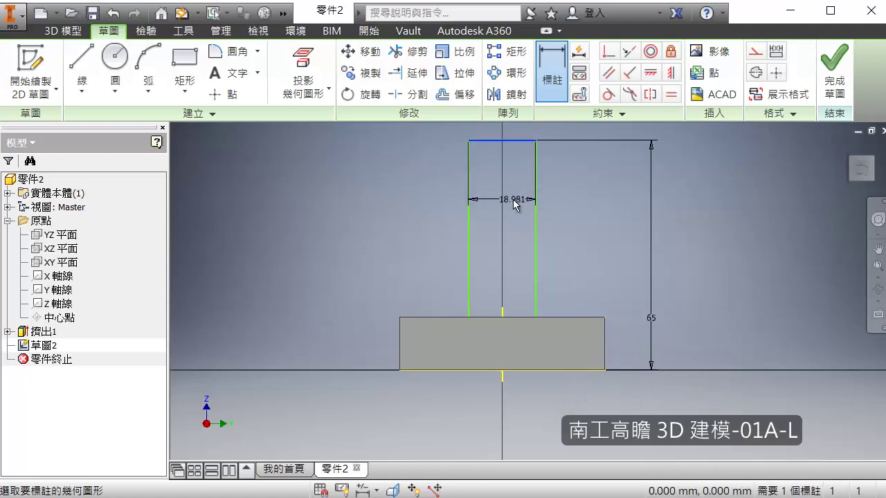
click(513, 199)
text(35)
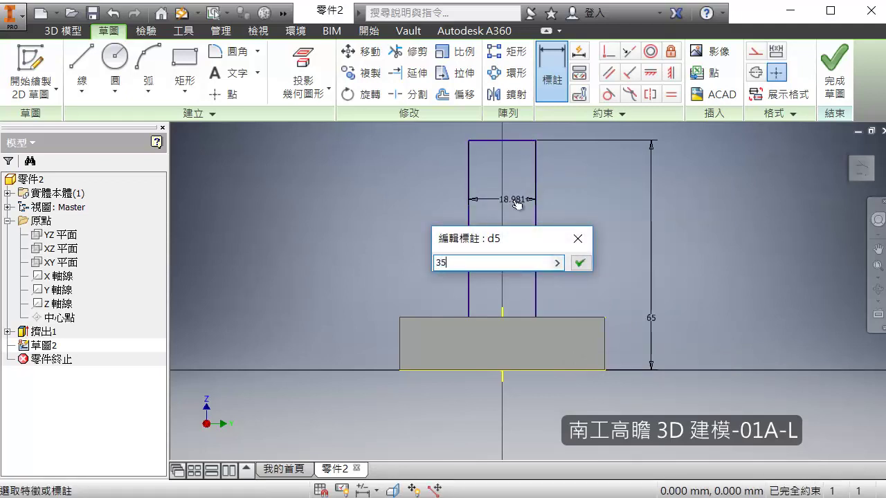
key(Return)
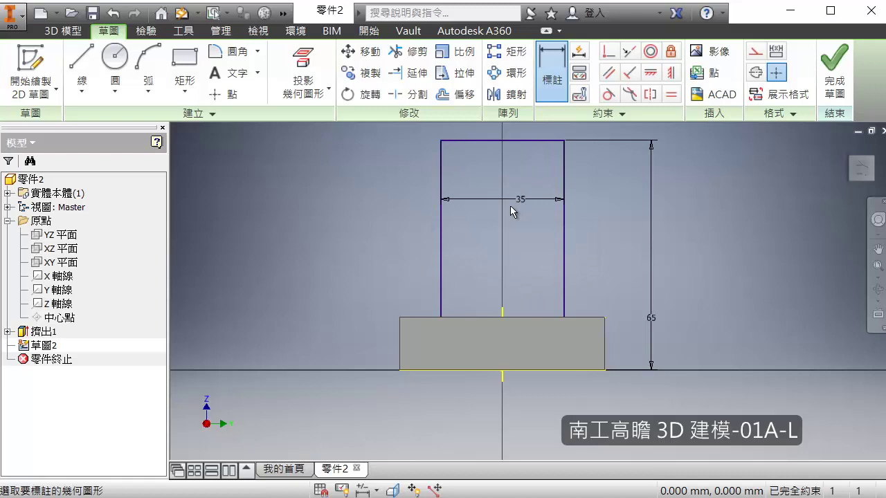
- Extrude the upright rectangle symmetrically about the sketch plane to a total depth of 20 mm, joined to the base block
click(62, 30)
click(80, 70)
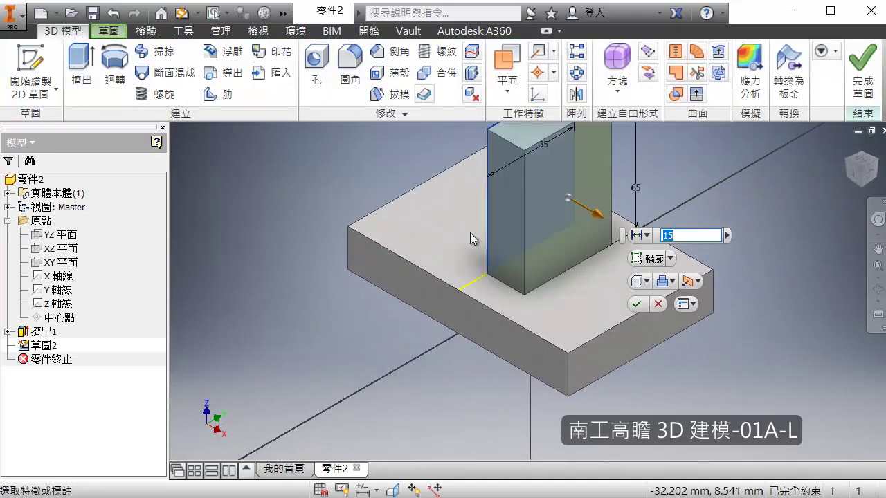
click(698, 281)
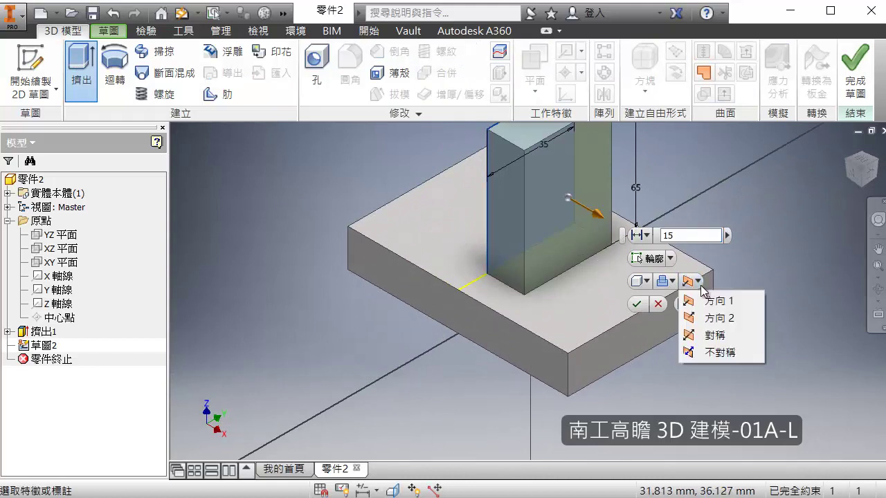
click(709, 338)
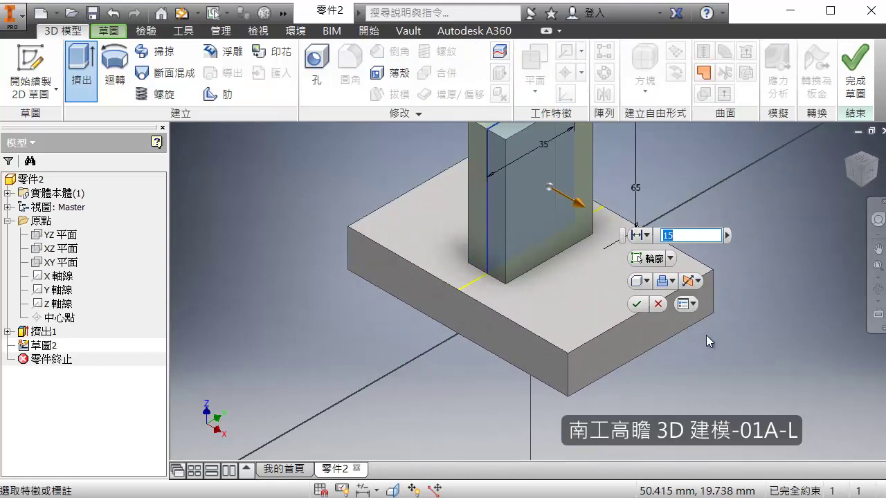
text(20)
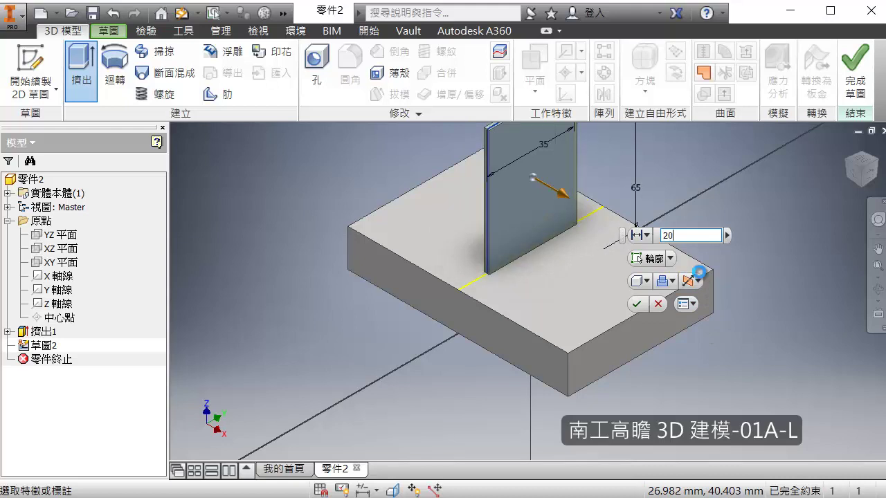
key(Return)
key(F6)
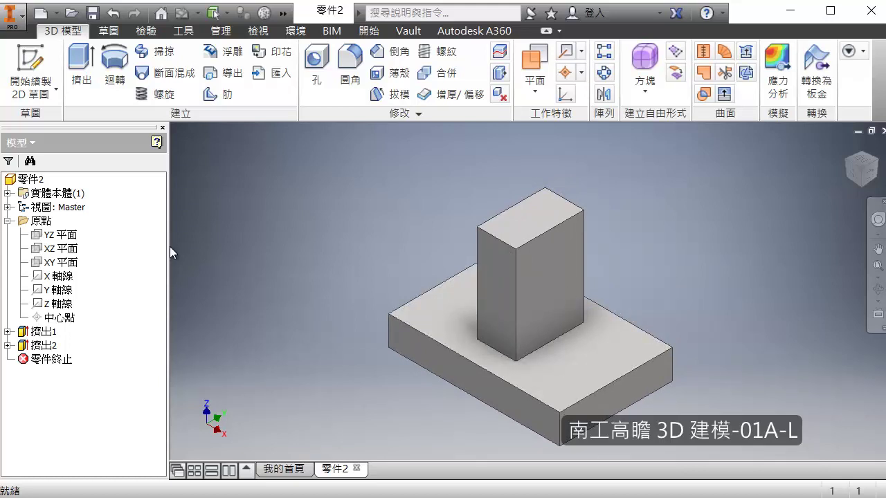
- Start another sketch on the YZ plane and project the Z axis into it
click(59, 236)
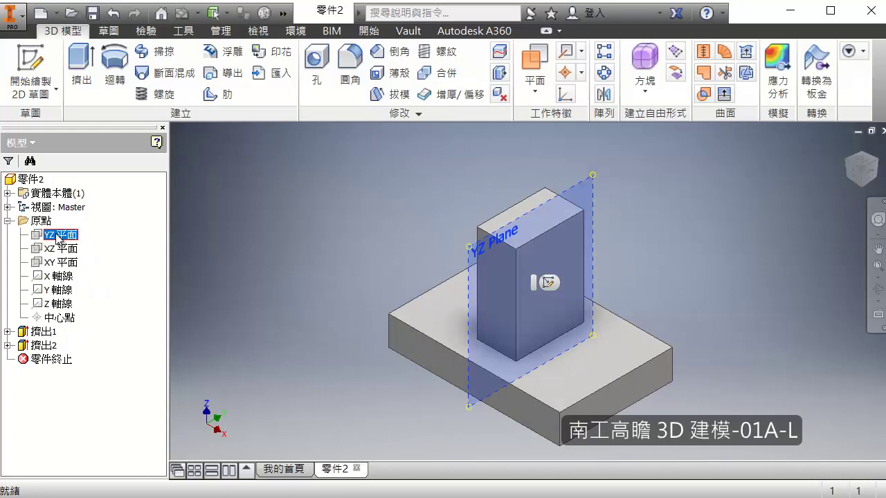
right_click(58, 237)
click(107, 263)
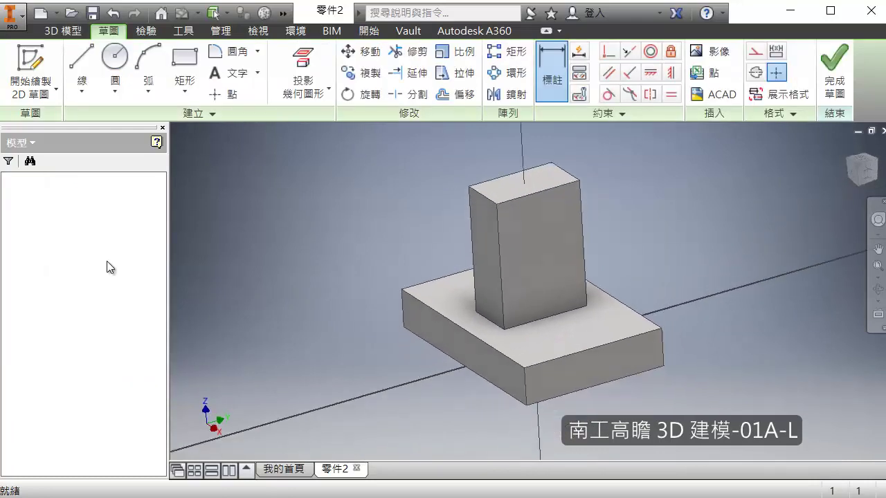
mouse_move(521, 202)
middle_down()
mouse_move(489, 281)
mouse_move(490, 355)
mouse_move(491, 335)
middle_up()
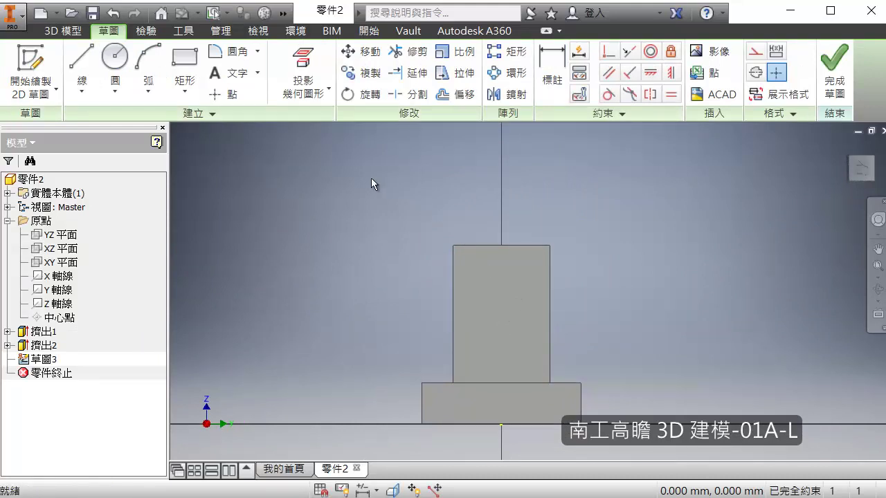
click(59, 303)
click(315, 59)
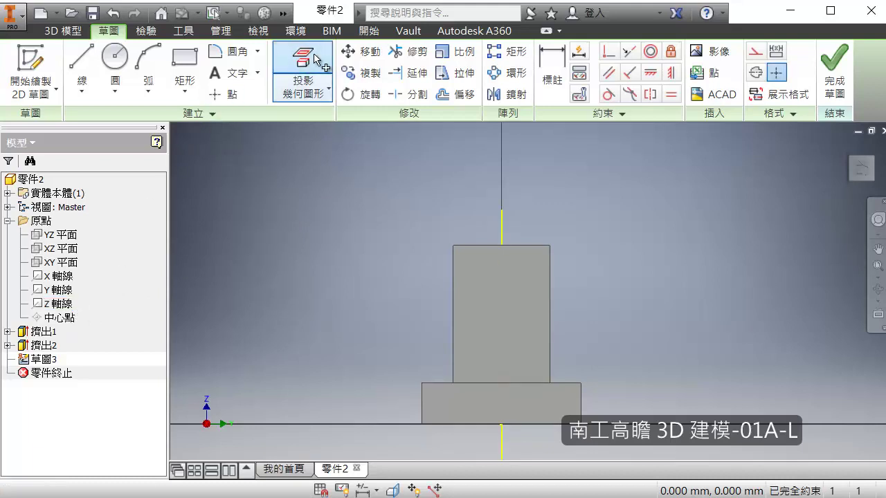
- Draw a circle about 79 mm in diameter, centred on the projected Z axis just above the upright block
click(116, 65)
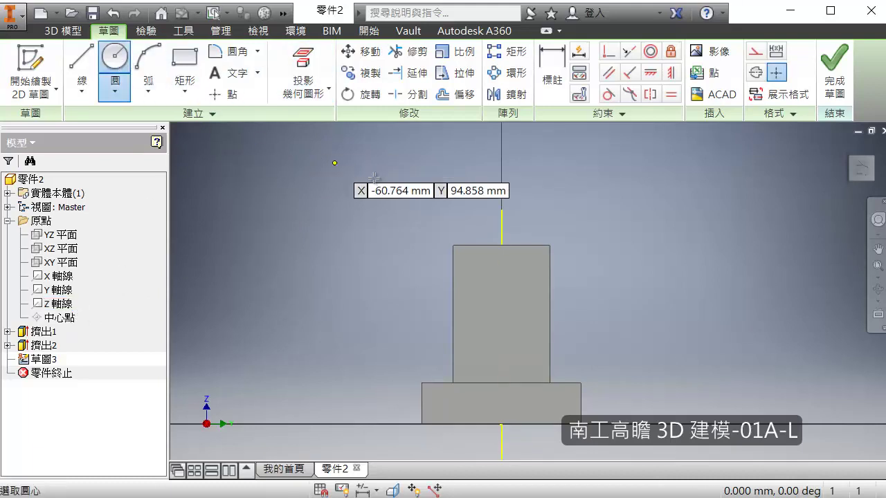
click(501, 225)
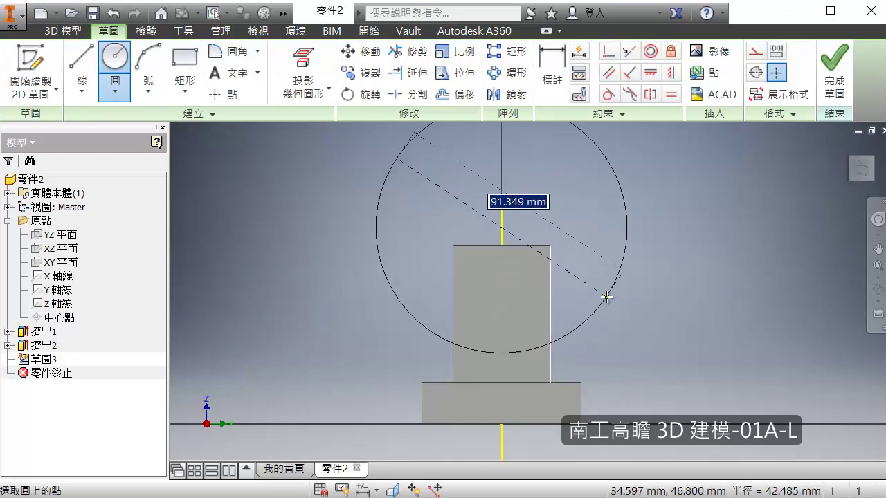
click(603, 261)
key(Escape)
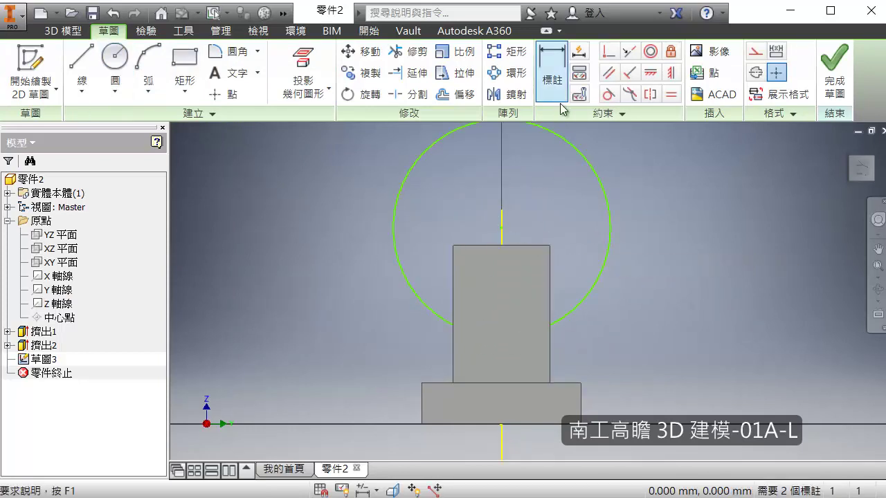
- Make the circle's centre coincident with the top edge of the upright block
click(608, 51)
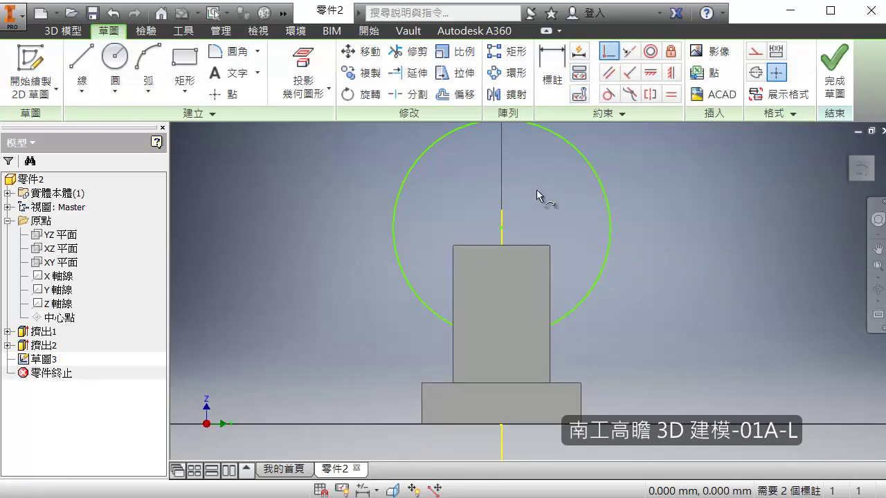
click(502, 229)
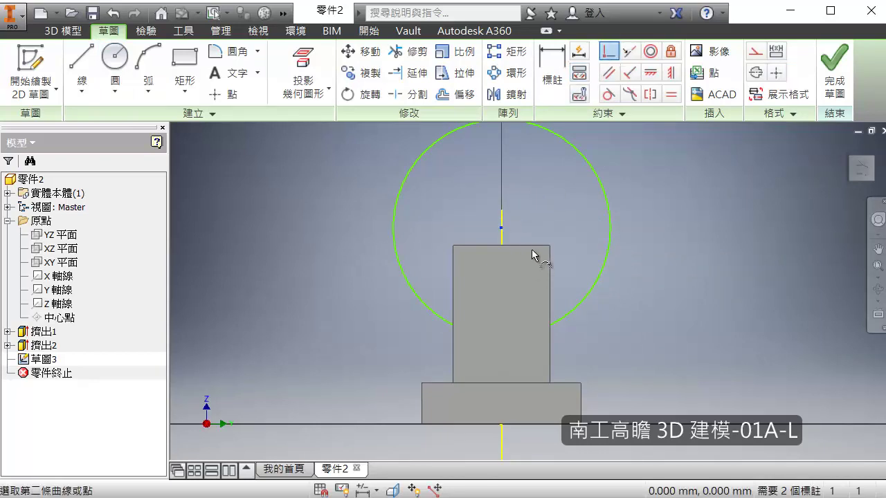
click(533, 246)
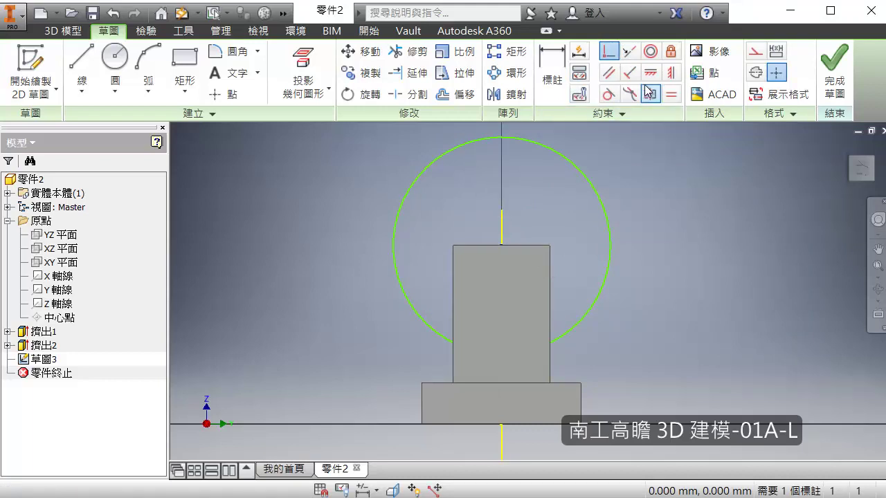
key(Escape)
- Dimension the circle's diameter at 60 mm
key(d)
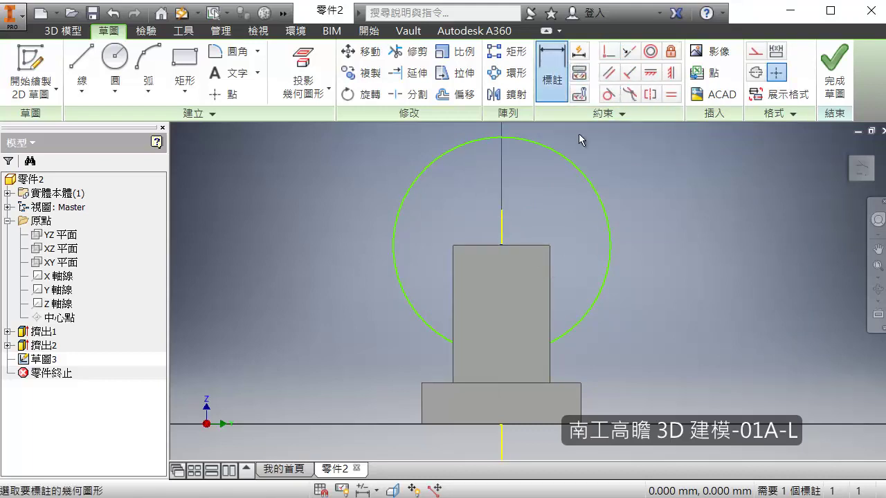
click(601, 194)
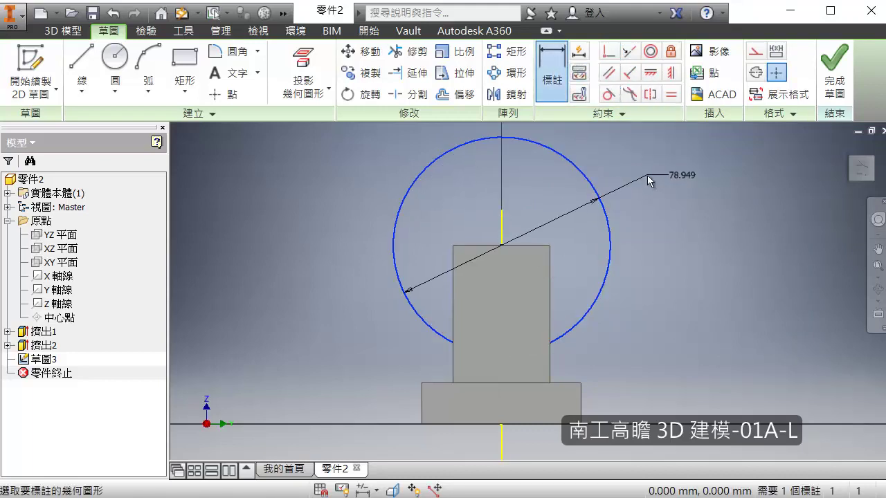
click(647, 175)
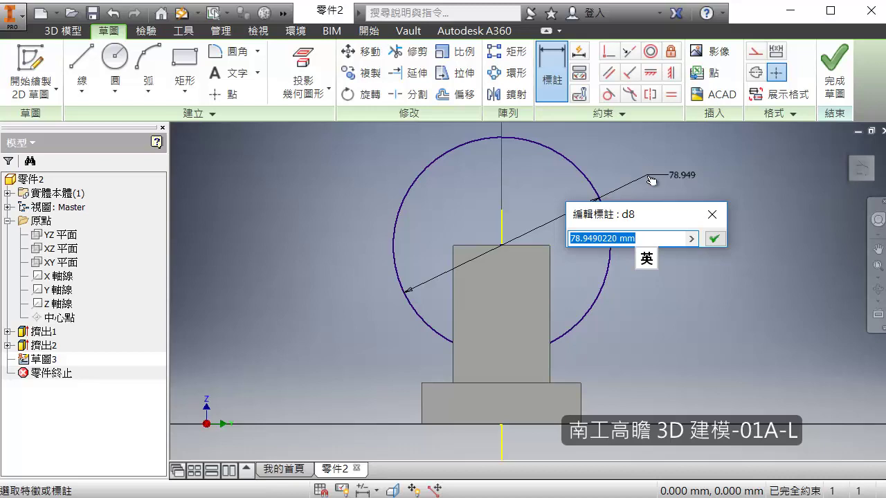
text(60)
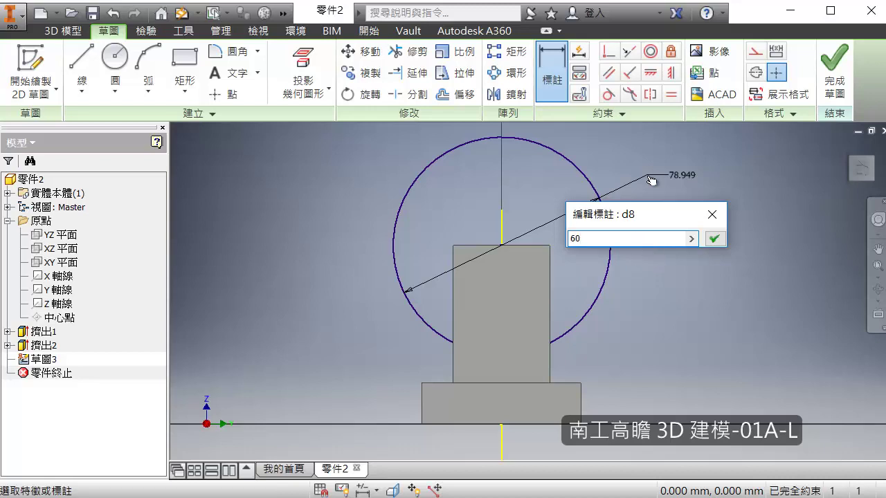
key(Return)
key(Escape)
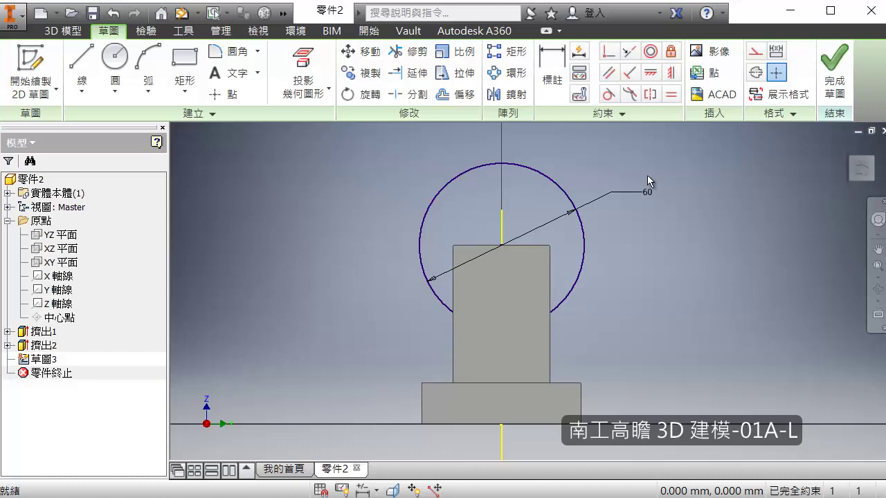
- Extrude the 60 mm circle symmetrically about the sketch plane to a total depth of 40 mm, joined to the body
click(62, 31)
click(90, 73)
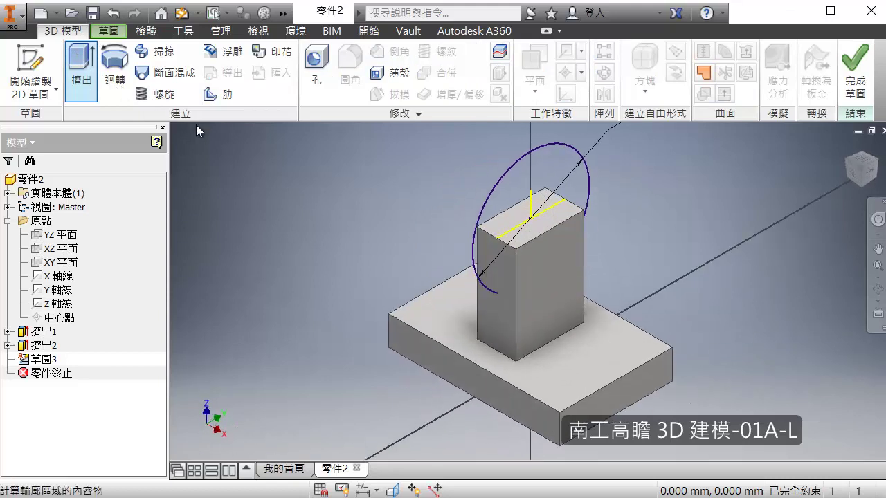
click(702, 323)
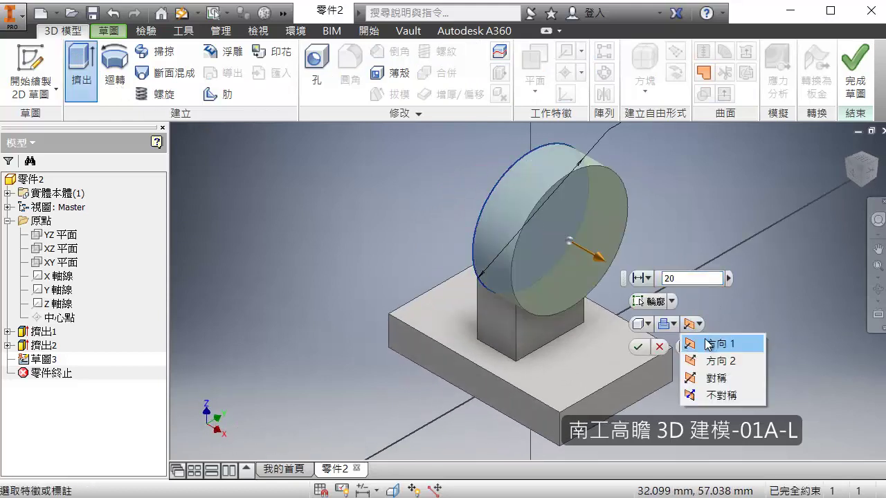
click(720, 378)
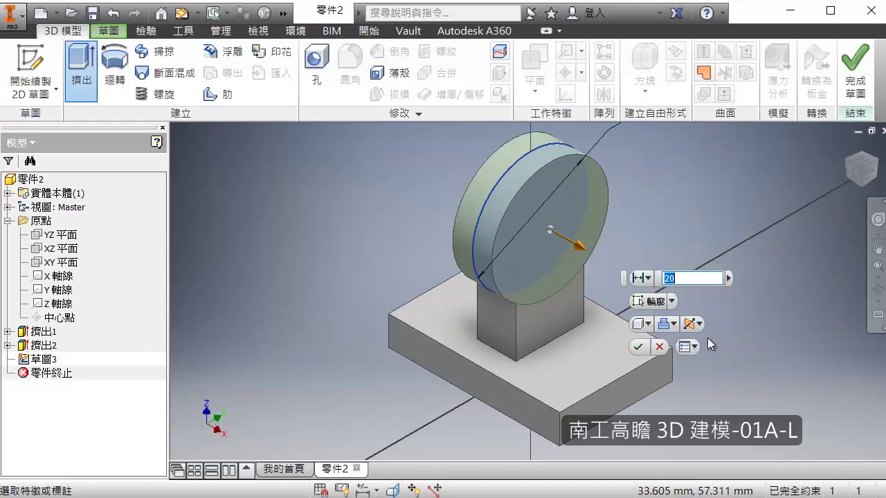
text(40)
key(Return)
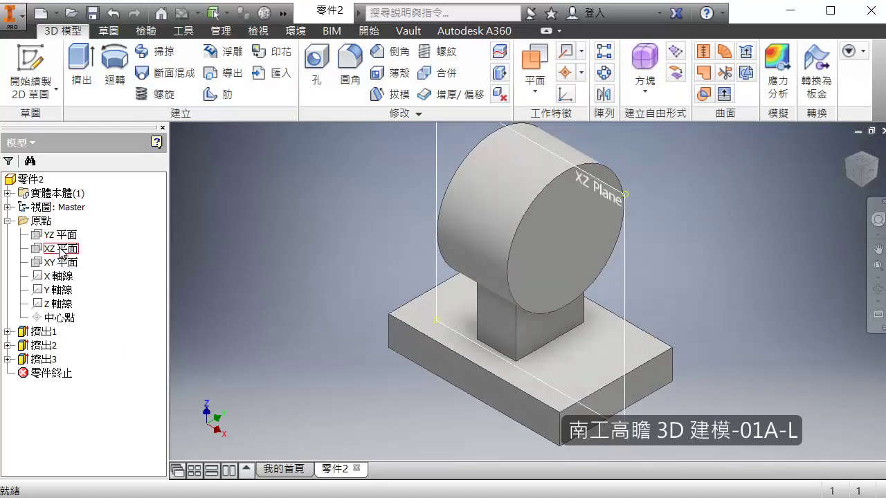
- Start a new sketch on the XZ plane and project the Z axis into it
click(61, 249)
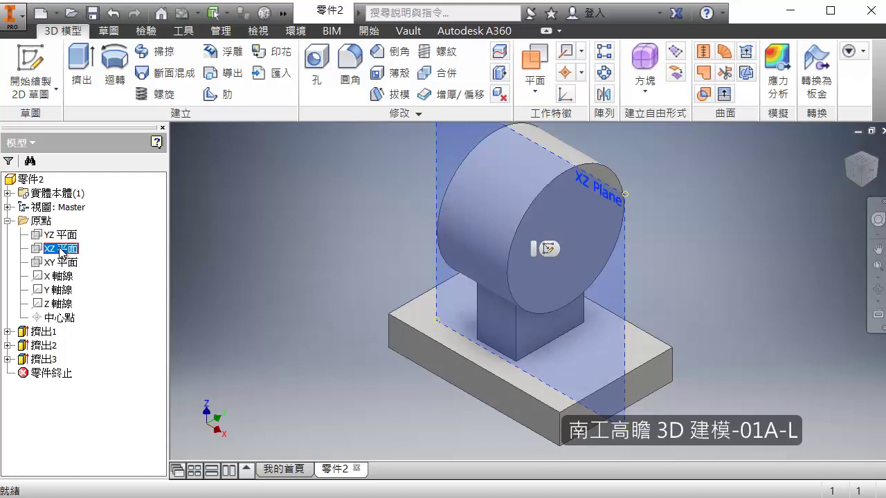
right_click(59, 251)
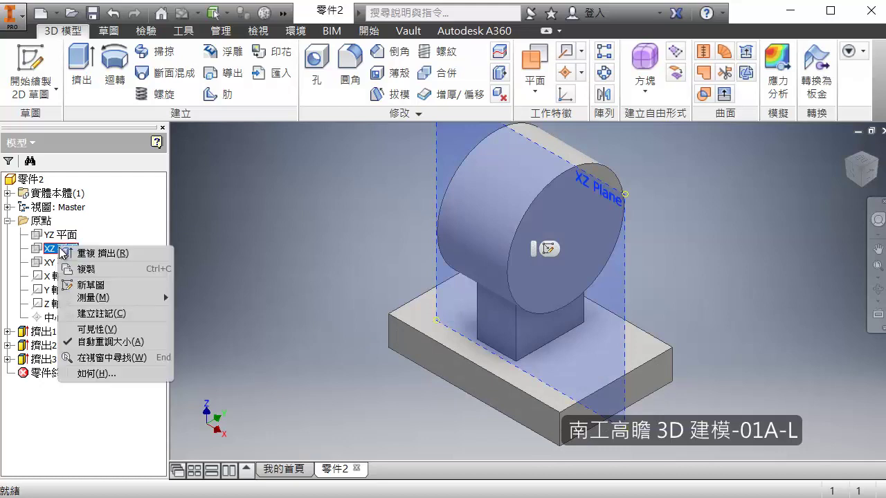
click(101, 284)
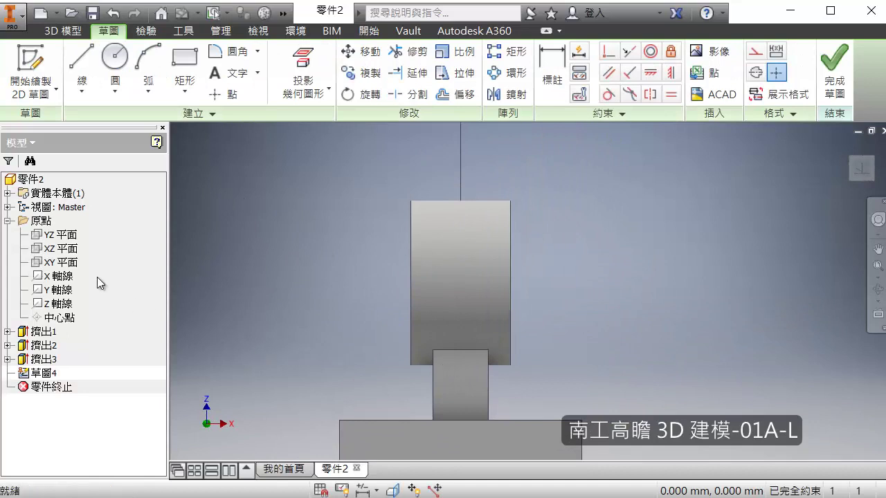
click(62, 249)
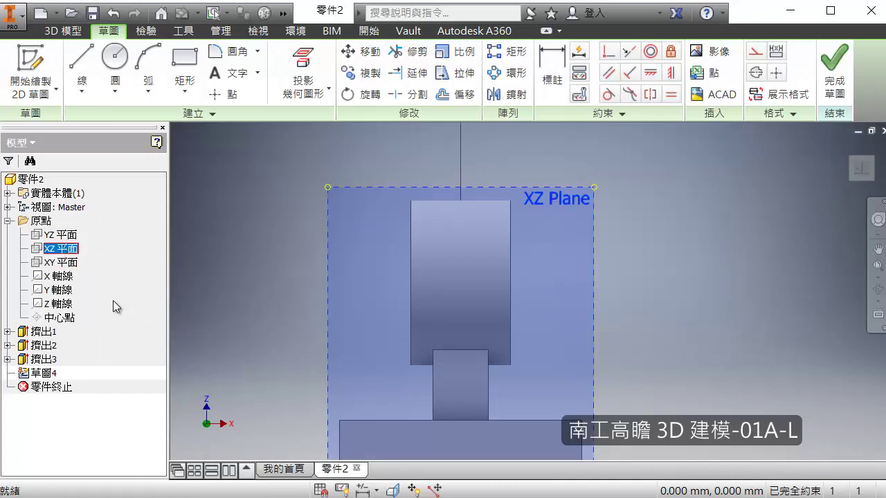
click(62, 305)
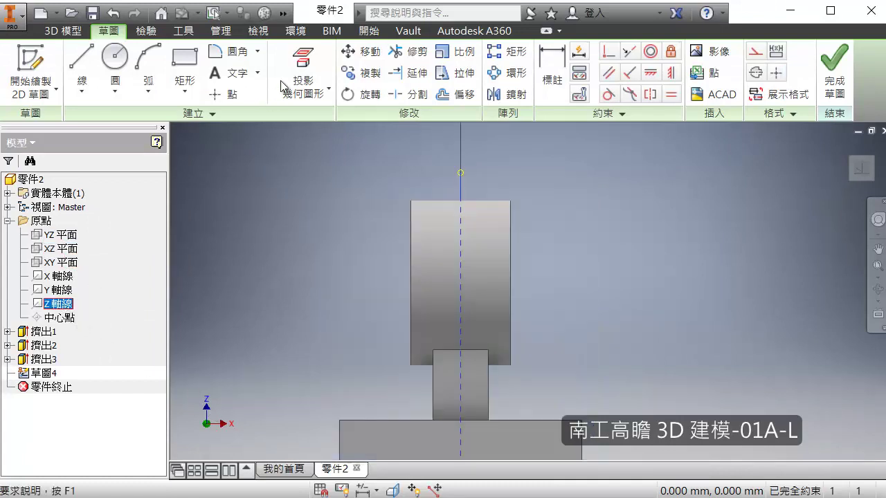
click(303, 69)
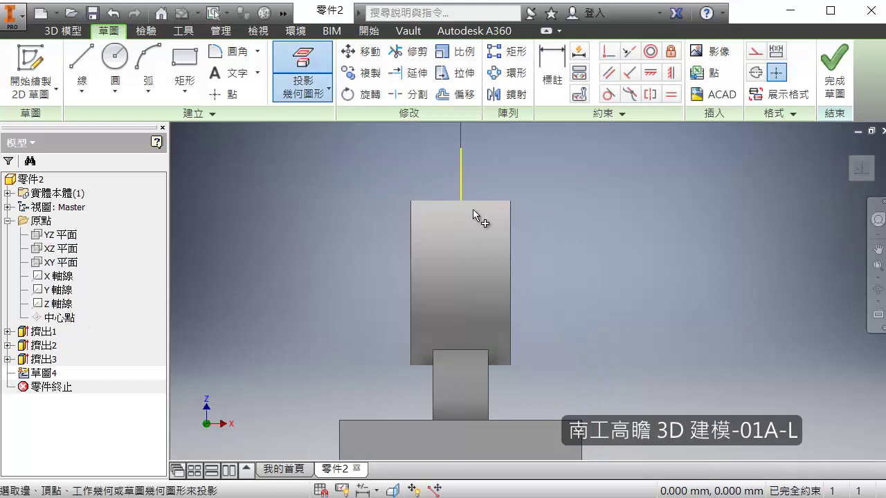
- Sketch a circle centred on the projected Z axis just above the cylinder's top edge, with the part sliced at the sketch plane
click(116, 57)
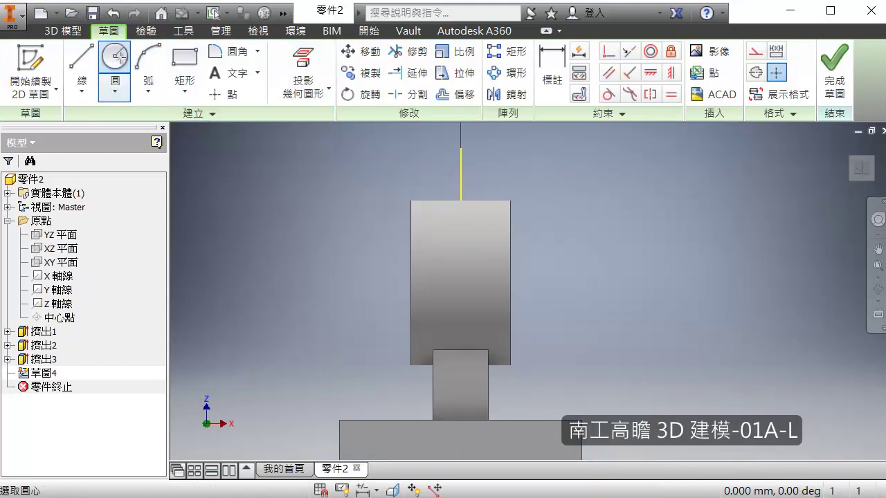
key(F7)
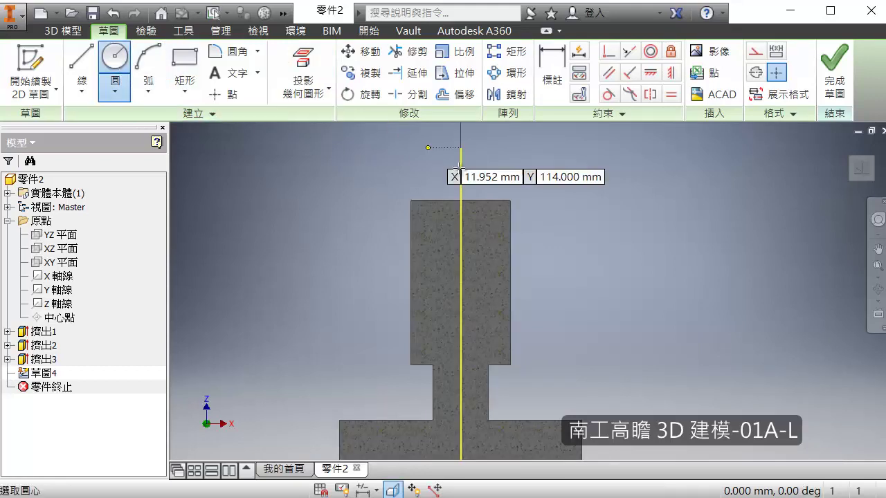
scroll(471, 180, down, 3)
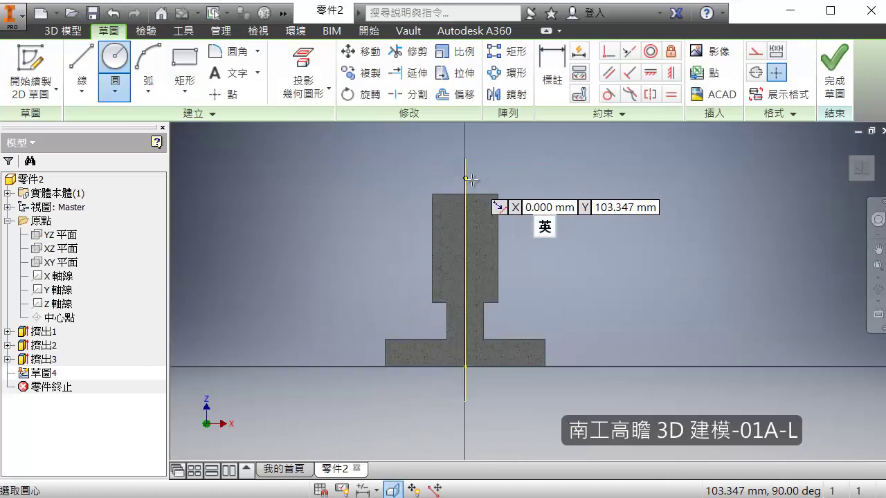
scroll(468, 186, up, 5)
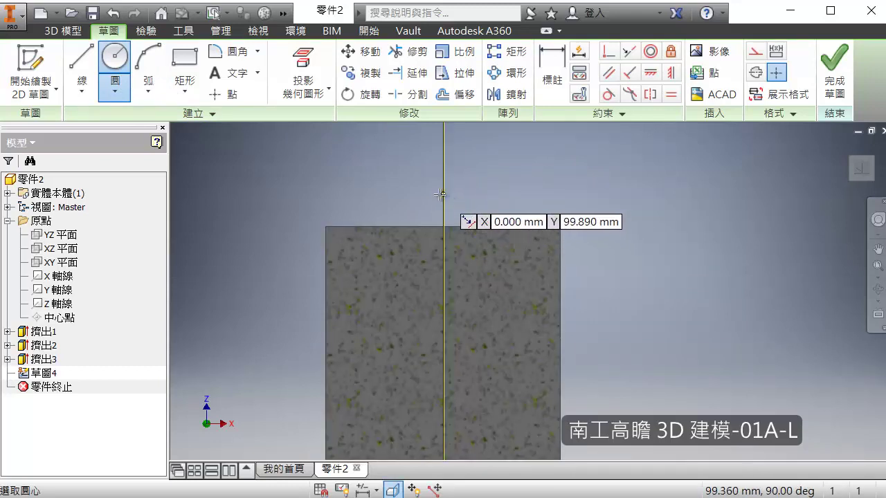
click(443, 194)
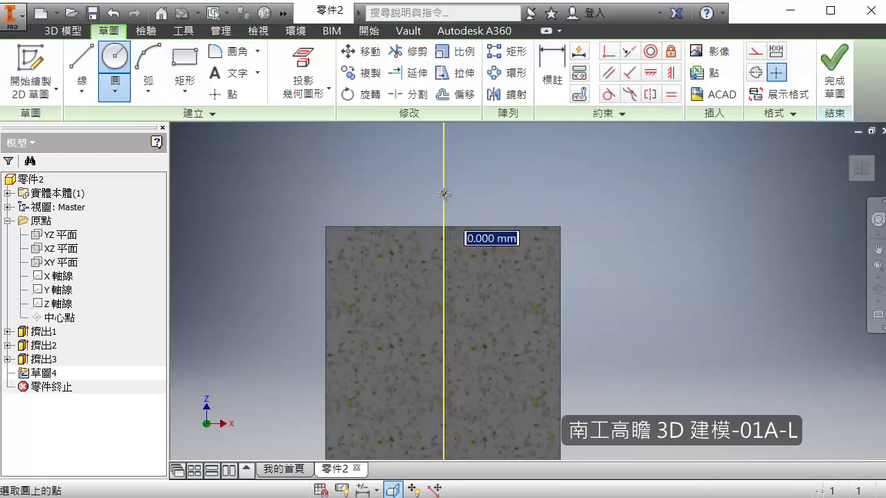
click(474, 257)
key(Escape)
scroll(498, 315, down, 2)
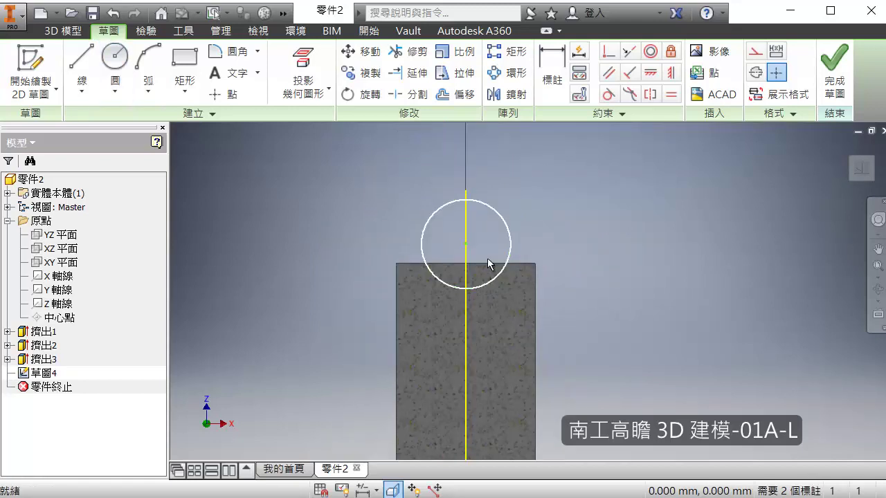
- Dimension the circle's centre at 65+30 mm above the bottom edge of the base
scroll(487, 258, up, 3)
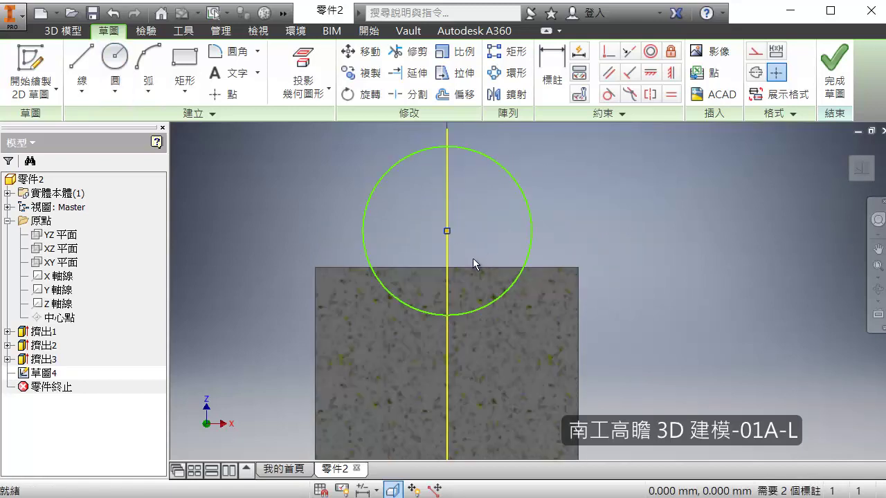
key(l)
click(444, 229)
scroll(483, 245, down, 2)
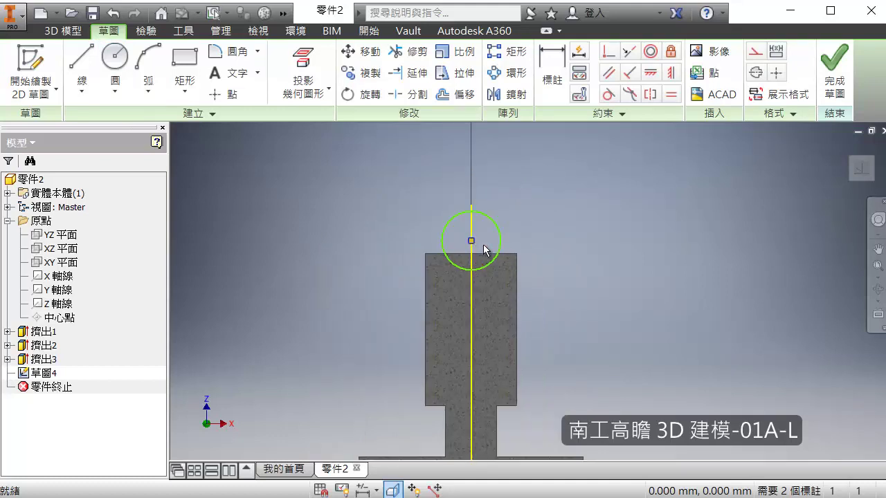
click(552, 72)
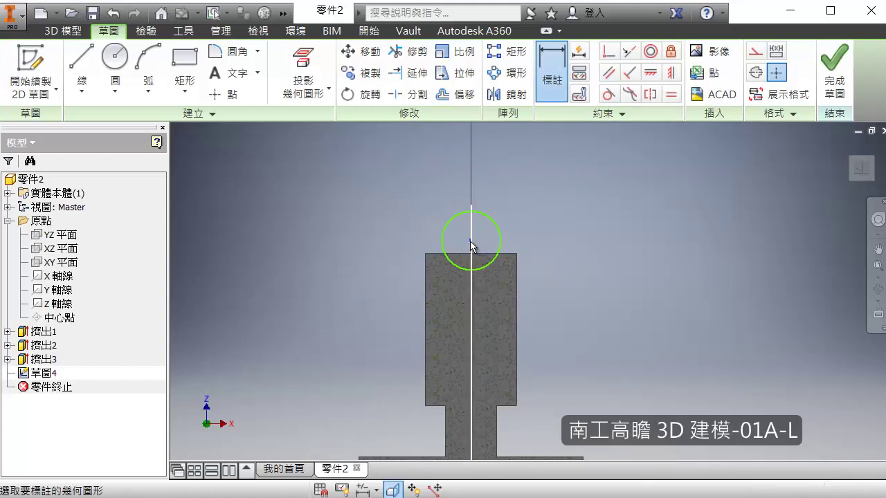
scroll(508, 318, down, 3)
click(525, 380)
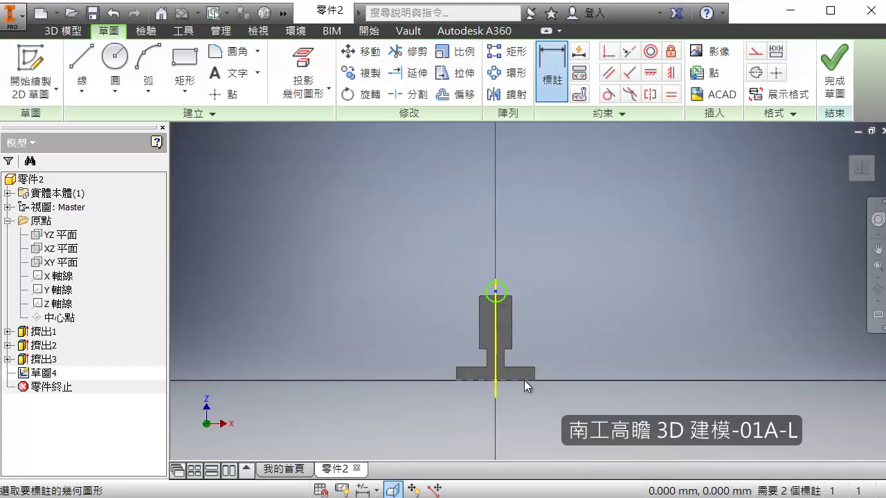
click(587, 348)
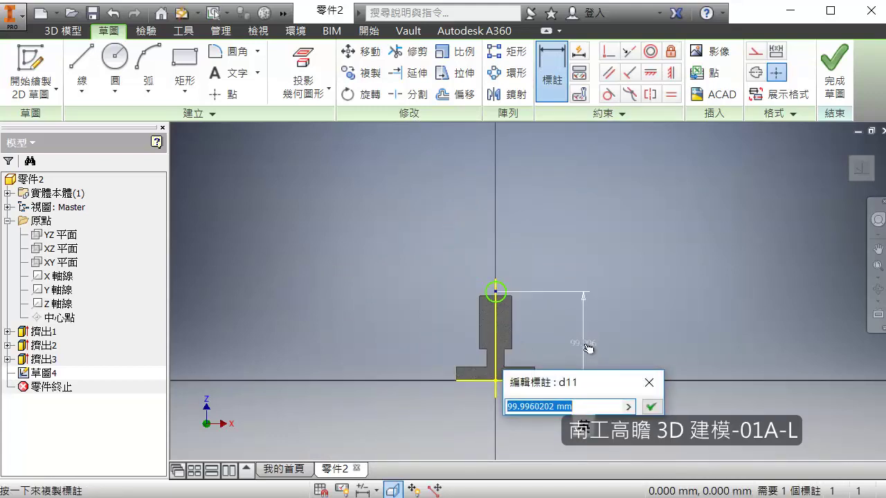
text(65+30)
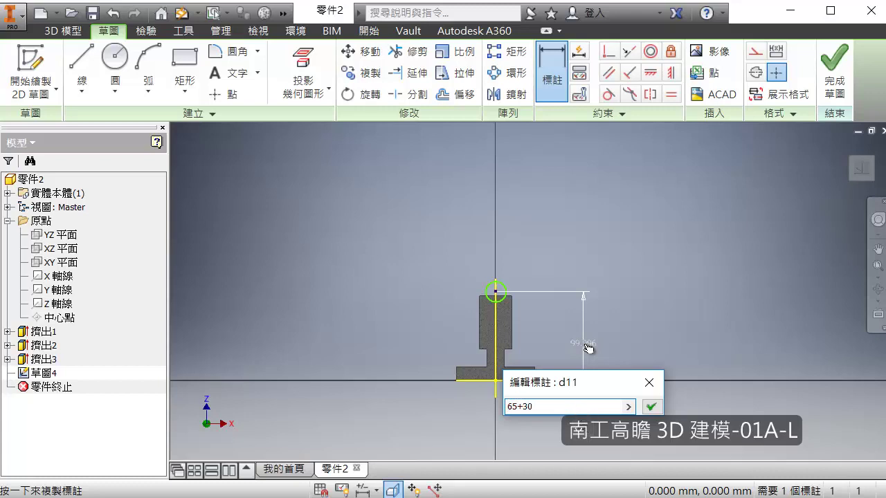
key(Return)
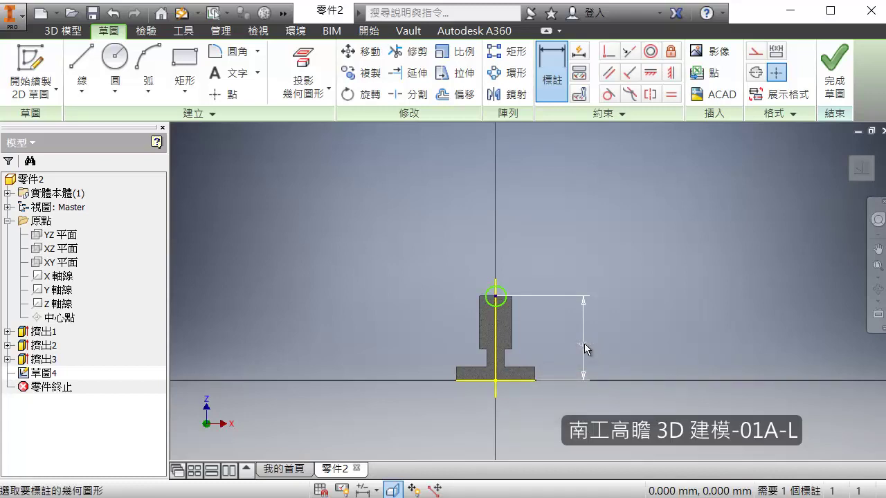
- Draw a two-point rectangle from the circle's left quadrant on the cylinder's top edge down into the cylinder section, past the circle's right side
scroll(557, 264, up, 3)
mouse_move(479, 343)
middle_down()
mouse_move(495, 297)
mouse_move(536, 247)
mouse_move(503, 305)
middle_up()
scroll(526, 250, up, 4)
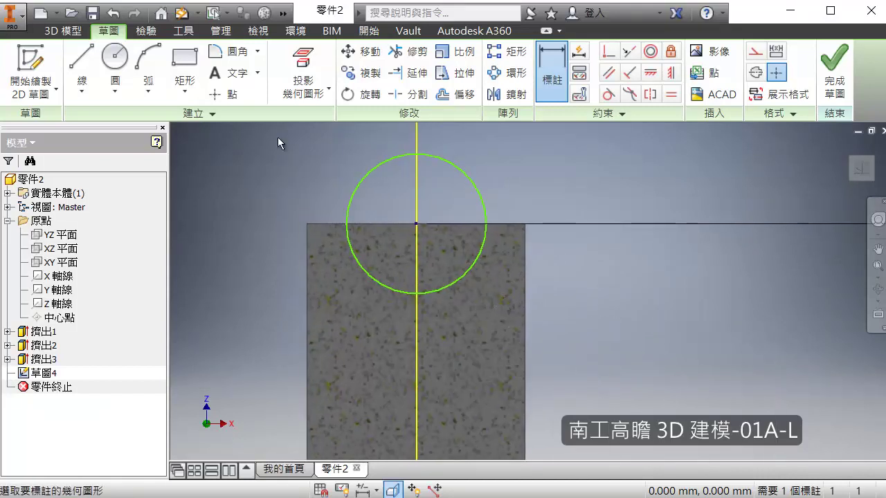
click(184, 65)
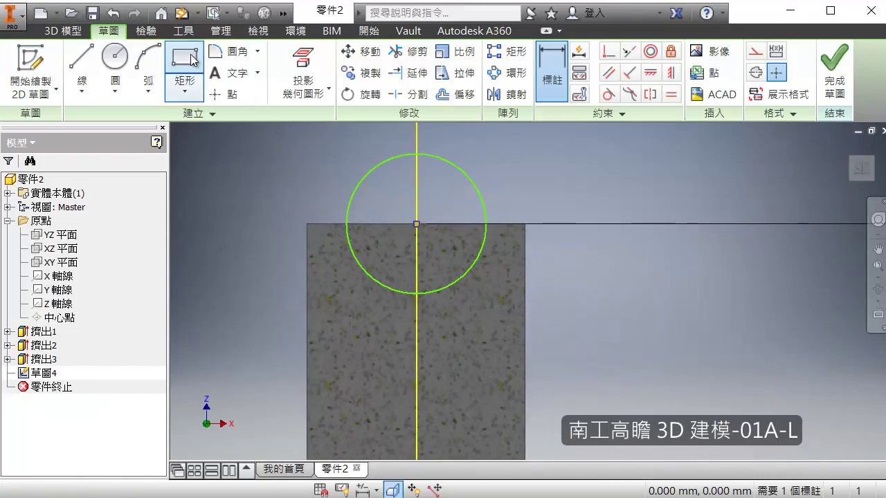
click(346, 224)
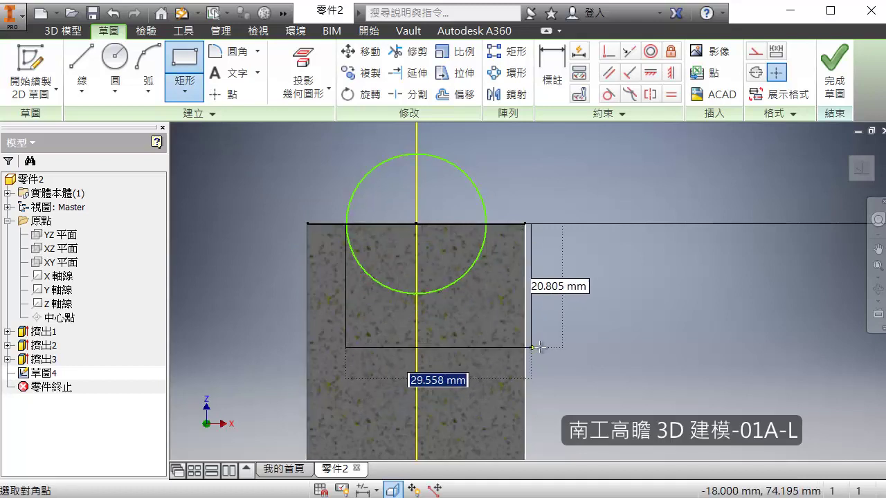
click(499, 370)
key(Escape)
scroll(507, 308, up, 2)
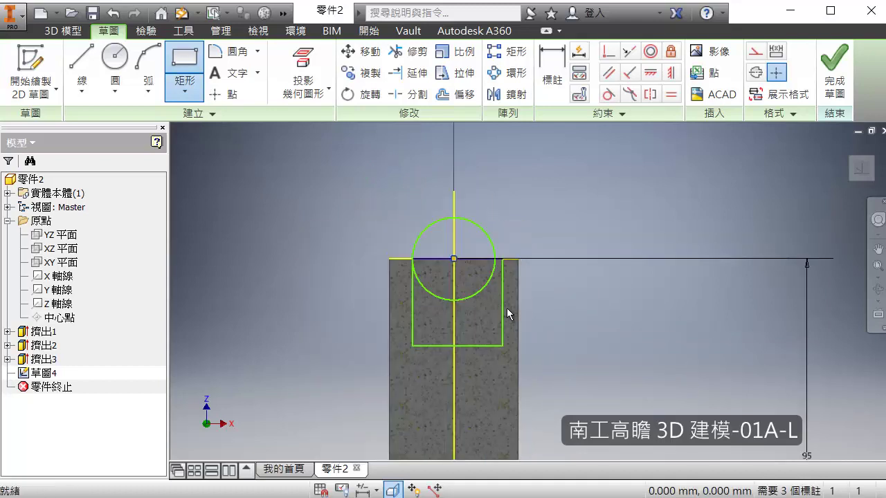
- Make the rectangle's upper right corner coincident with the circle
scroll(506, 301, down, 3)
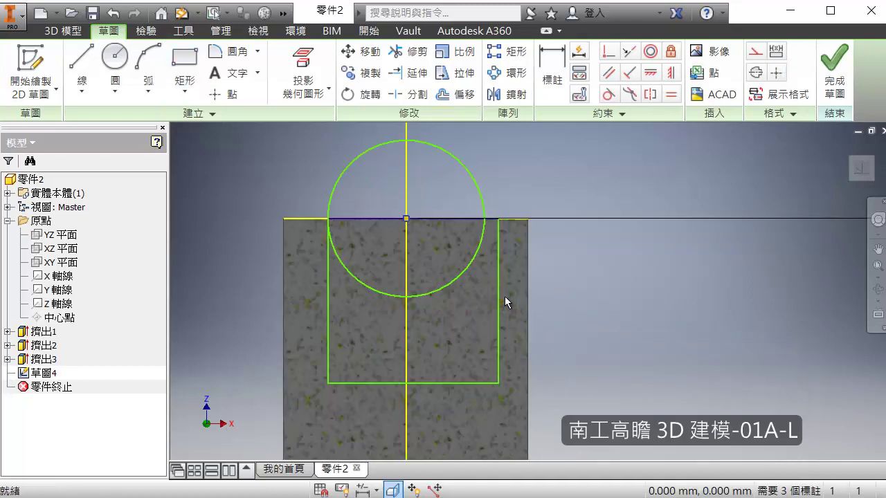
click(500, 218)
click(609, 53)
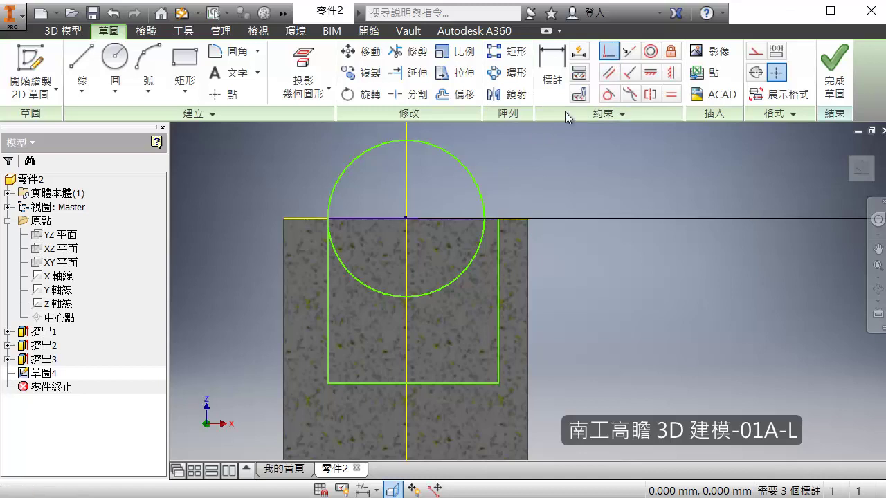
click(487, 212)
click(487, 214)
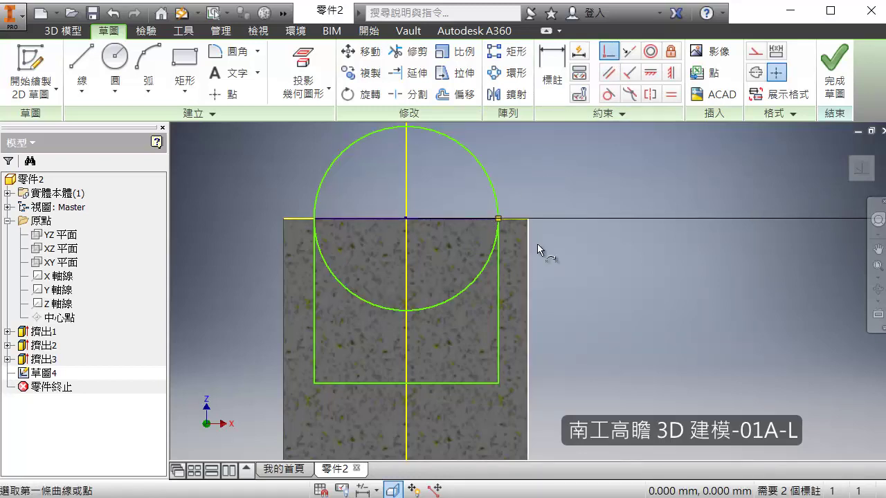
- Dimension the circle's diameter at 24 mm
click(552, 69)
click(489, 189)
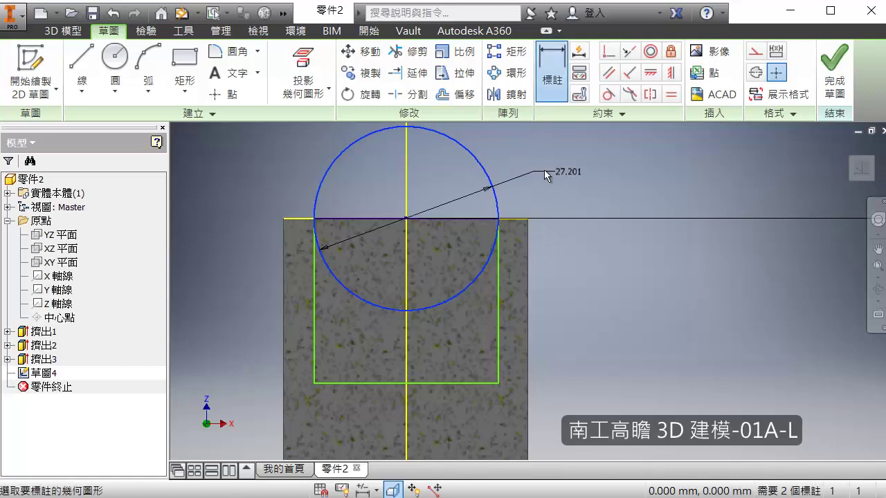
click(546, 172)
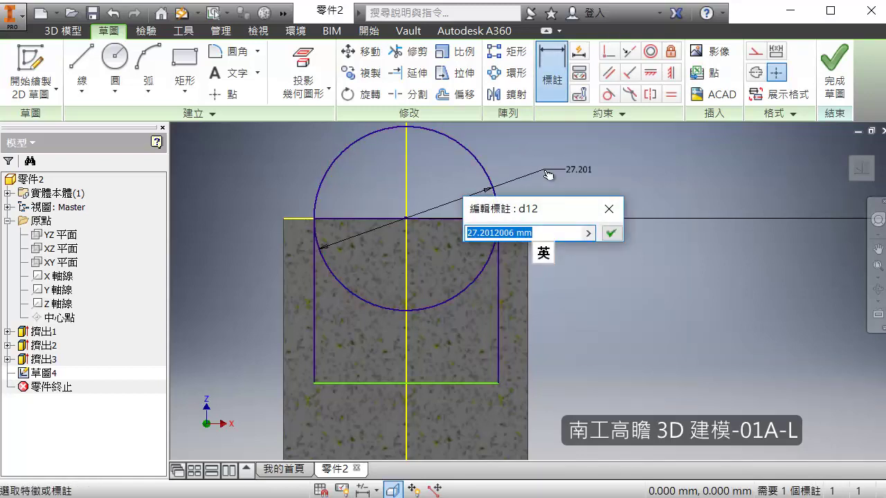
text(12)
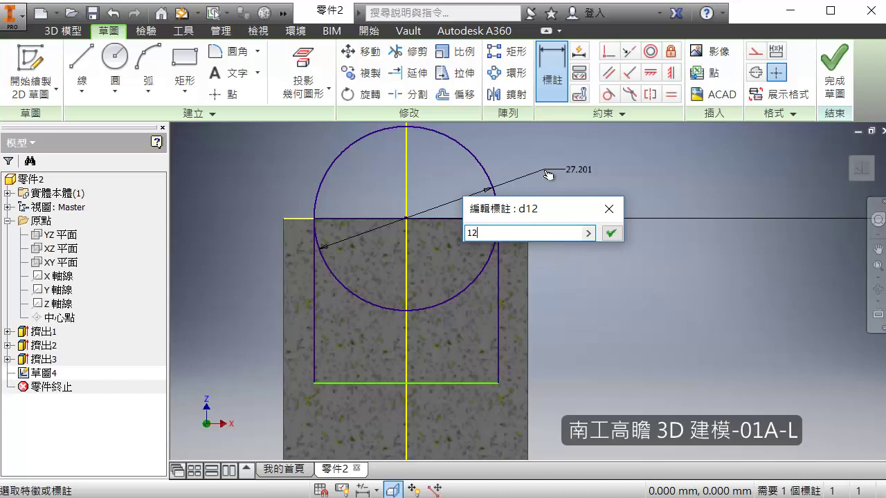
key(Return)
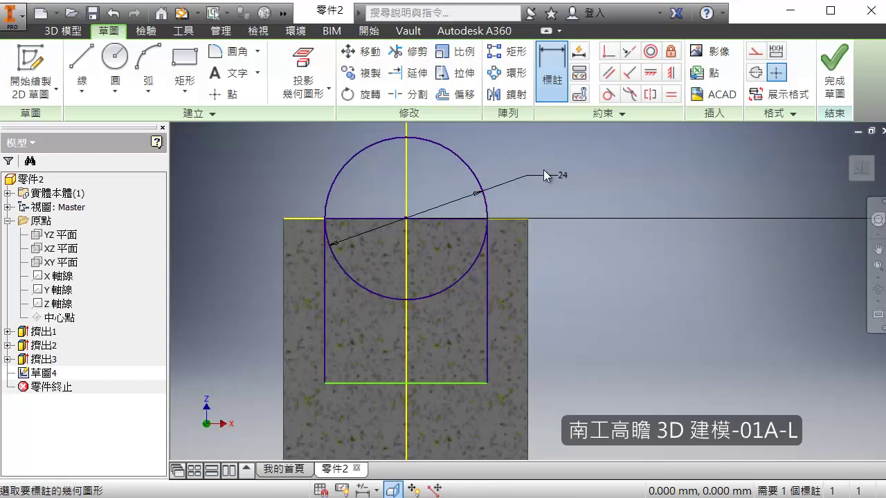
key(Escape)
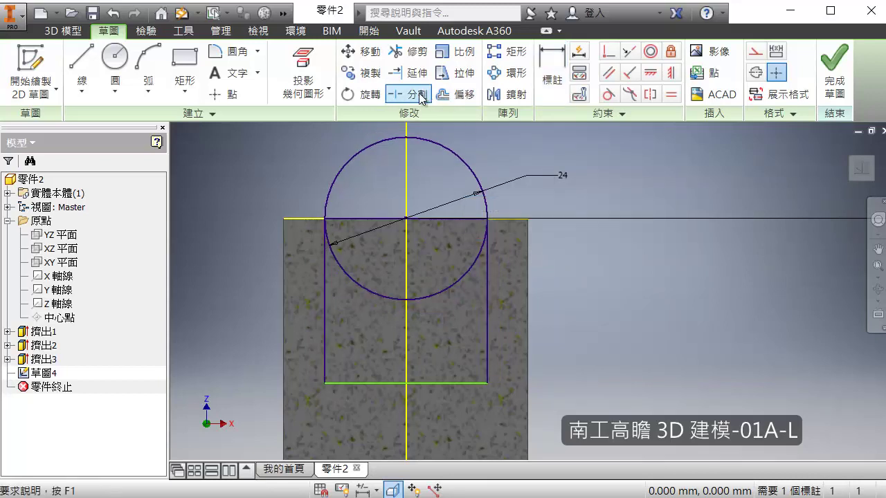
- Trim away both quarter arcs of the circle's lower half inside the rectangle
click(410, 52)
click(459, 277)
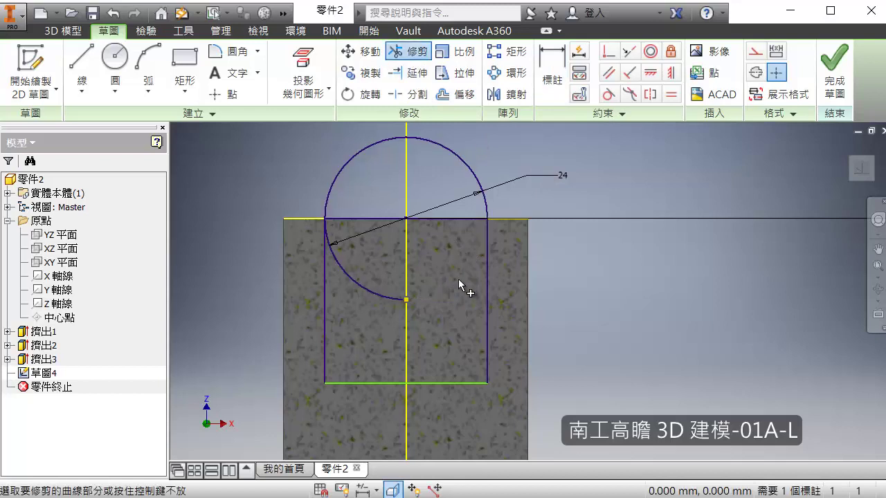
click(376, 298)
scroll(496, 315, down, 5)
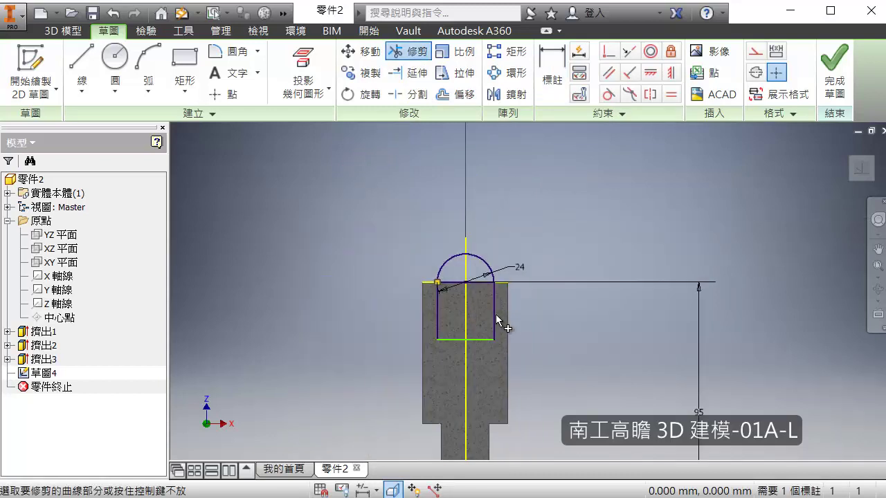
shift+middle_drag(554, 308, 569, 336)
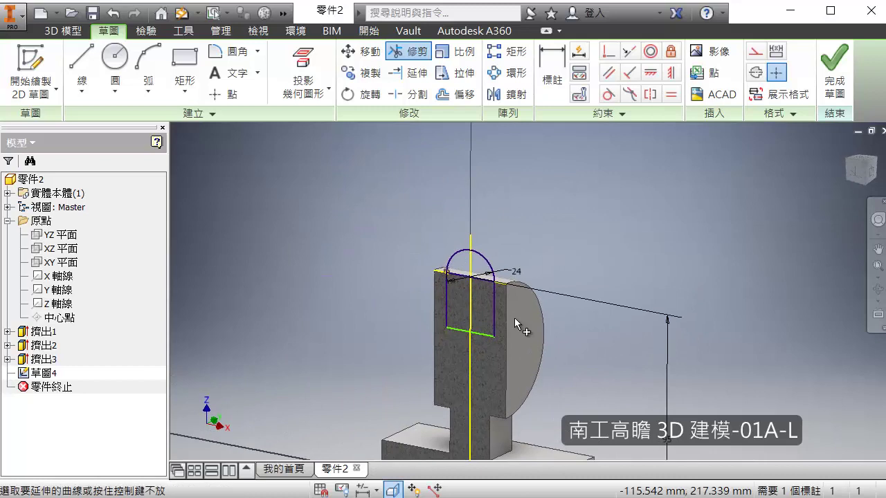
key(Escape)
key(F7)
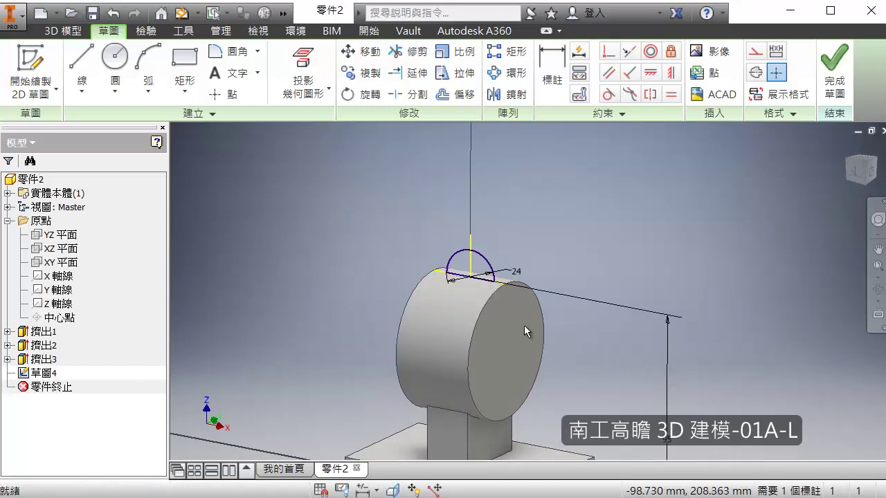
click(62, 30)
click(73, 60)
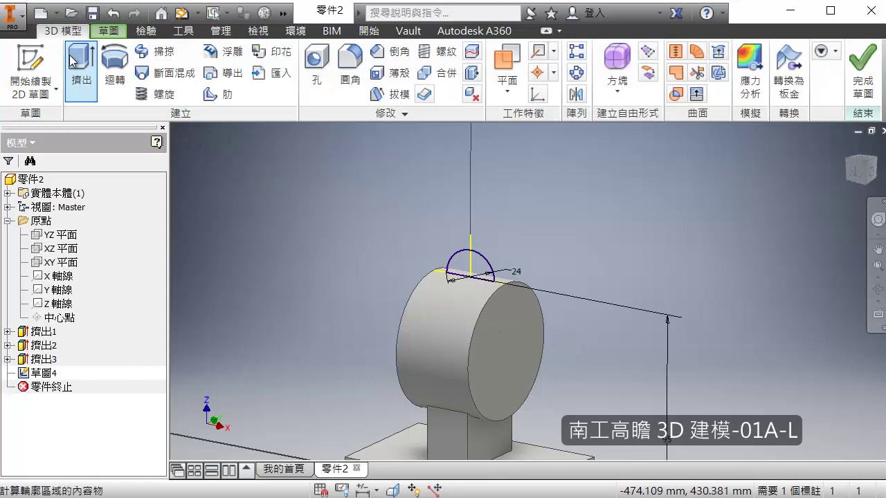
click(482, 262)
key(Return)
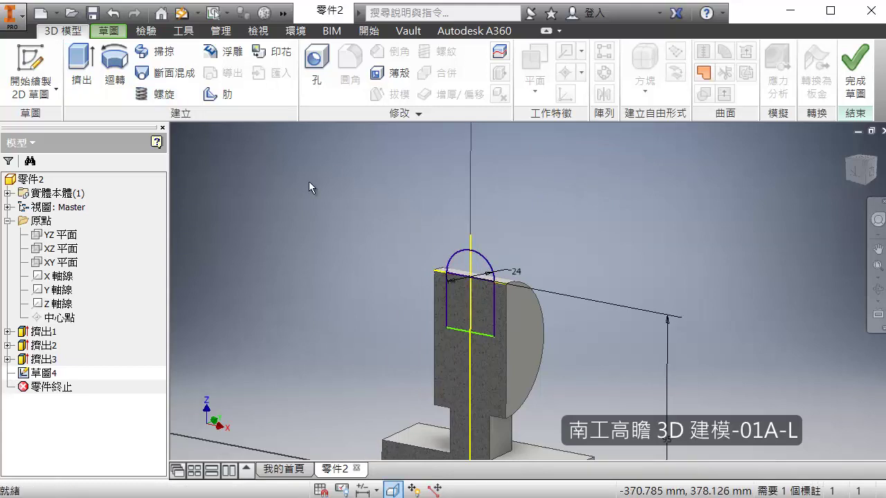
- Extrude the round-topped profile, both semicircle and rectangle regions, symmetrically about the sketch plane by 44 mm
scroll(485, 284, up, 3)
scroll(485, 283, down, 2)
click(82, 69)
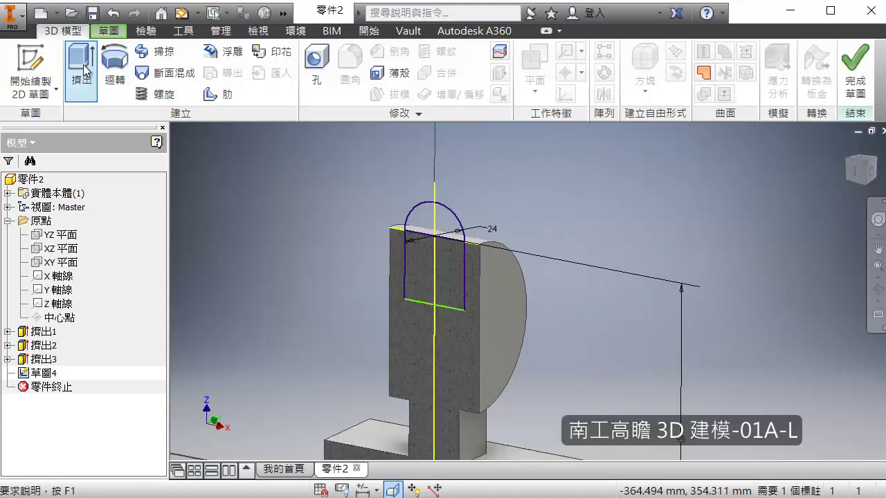
click(449, 223)
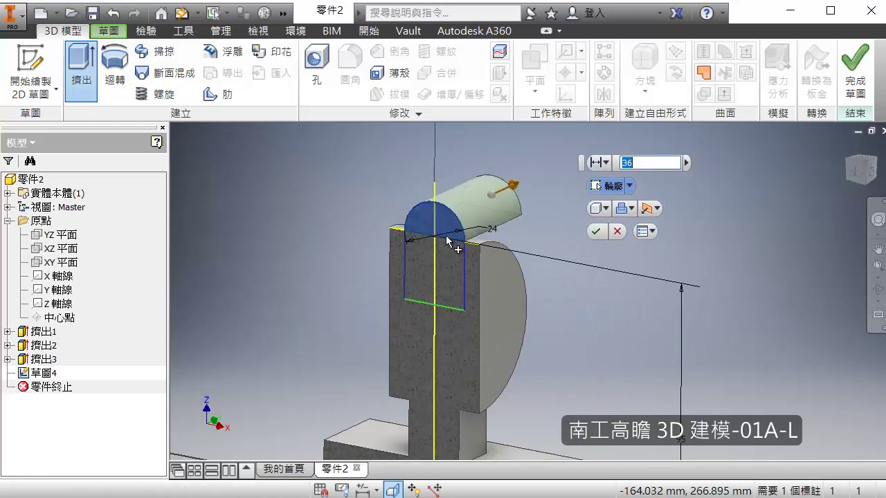
click(458, 259)
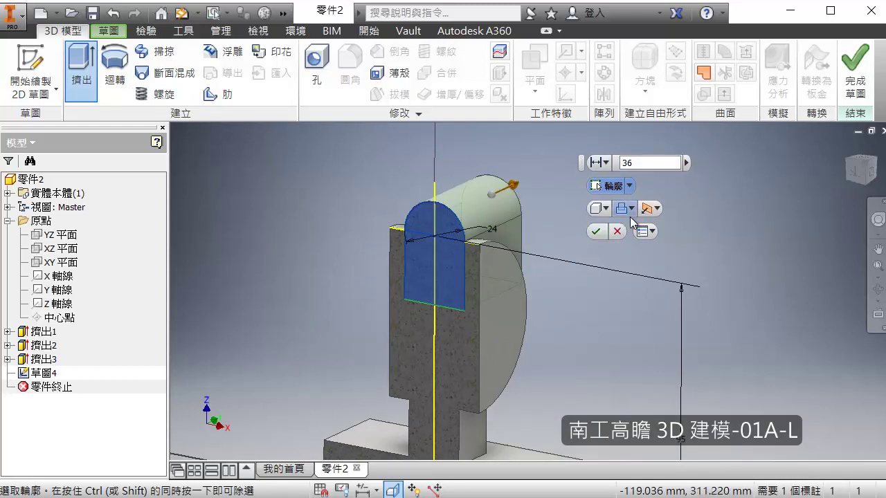
click(654, 208)
click(675, 262)
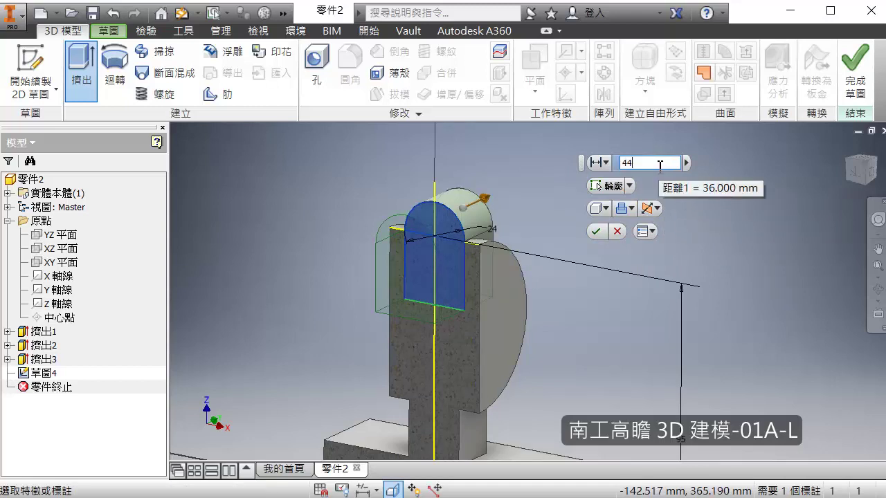
key(Return)
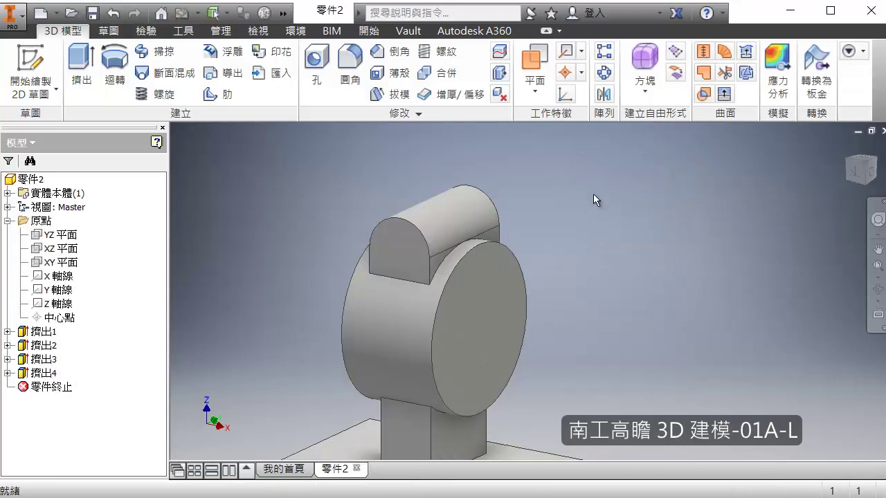
- Start a sketch on the boss's front end face and draw a circle about 8 mm in diameter near the arc's centre
middle_drag(491, 293, 554, 230)
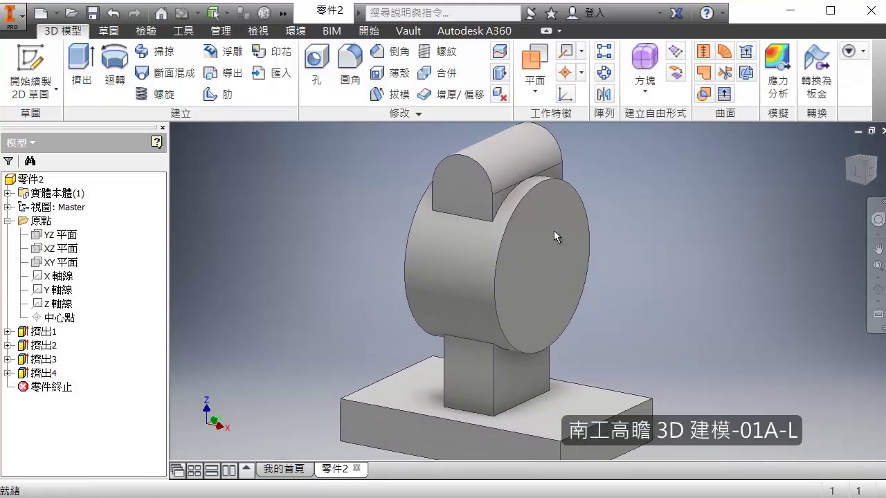
right_click(471, 191)
click(480, 237)
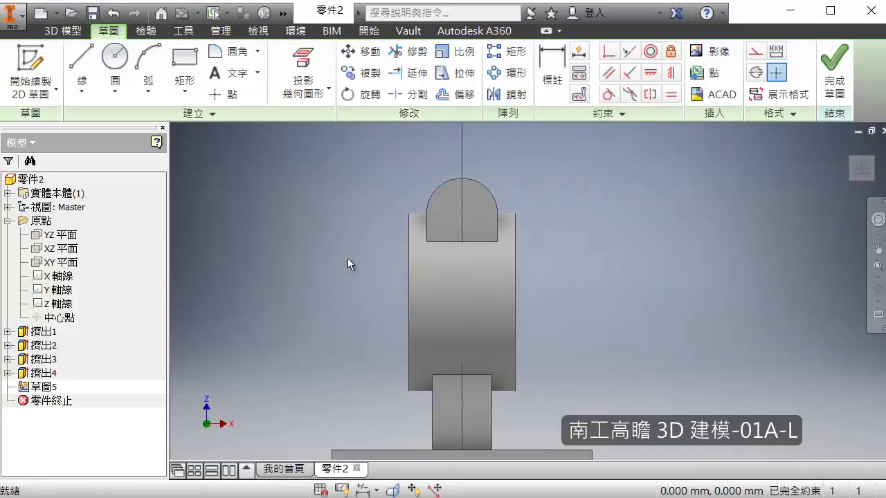
click(115, 58)
scroll(419, 192, down, 5)
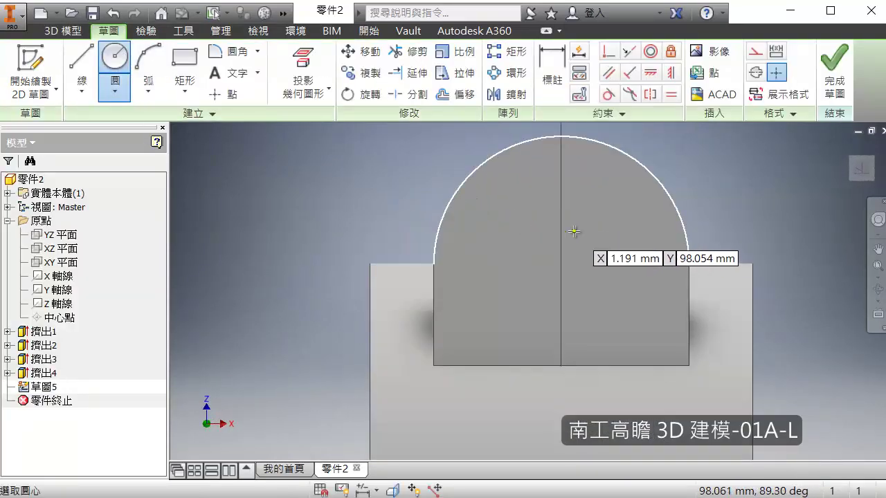
click(589, 232)
click(615, 266)
key(Escape)
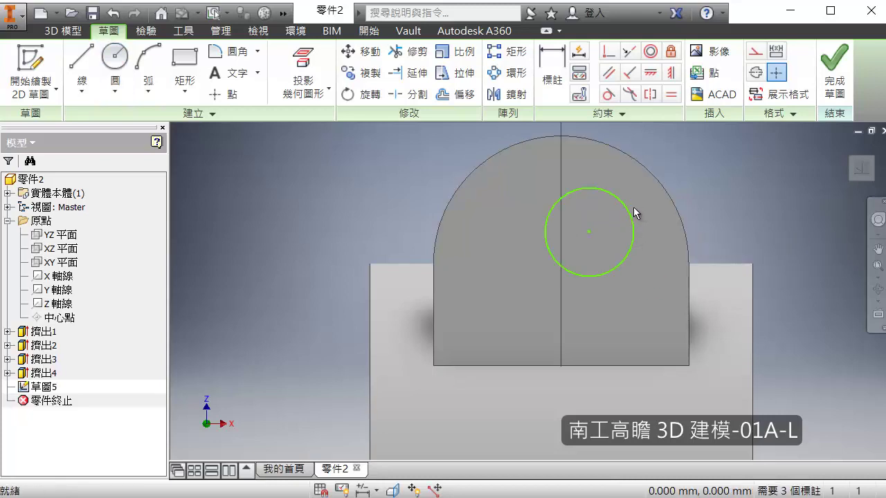
- Make the small circle concentric with the boss's rounded top edge
click(629, 213)
ctrl+click(650, 172)
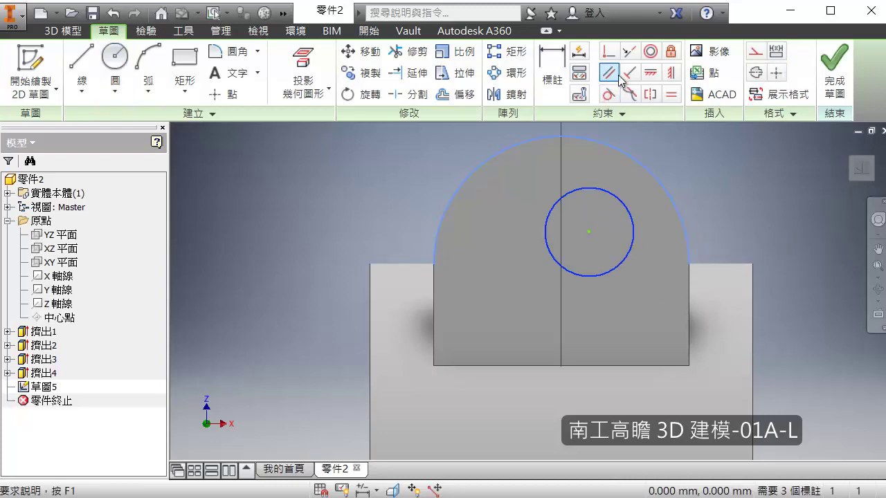
click(652, 52)
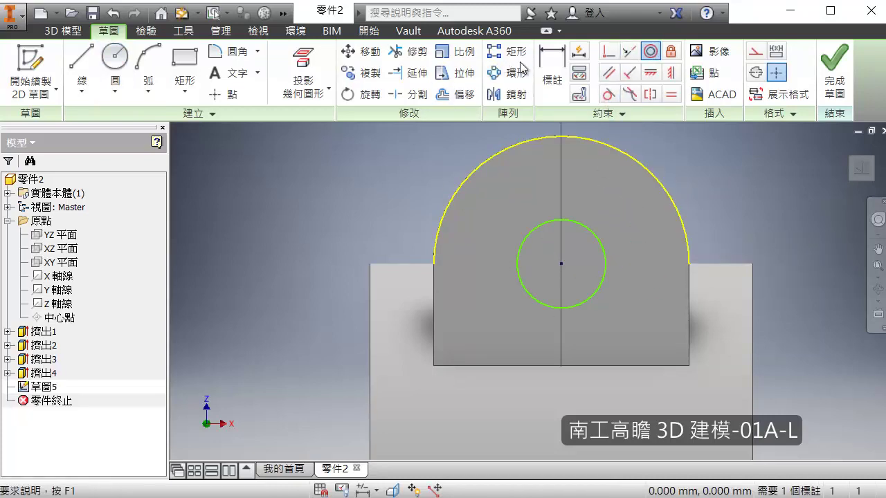
- Dimension the small circle's diameter at 14 mm
click(554, 66)
click(603, 247)
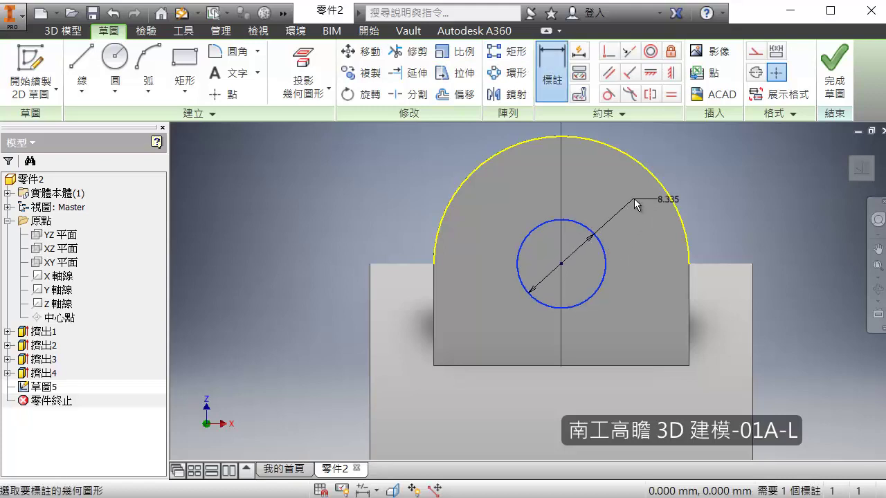
click(637, 201)
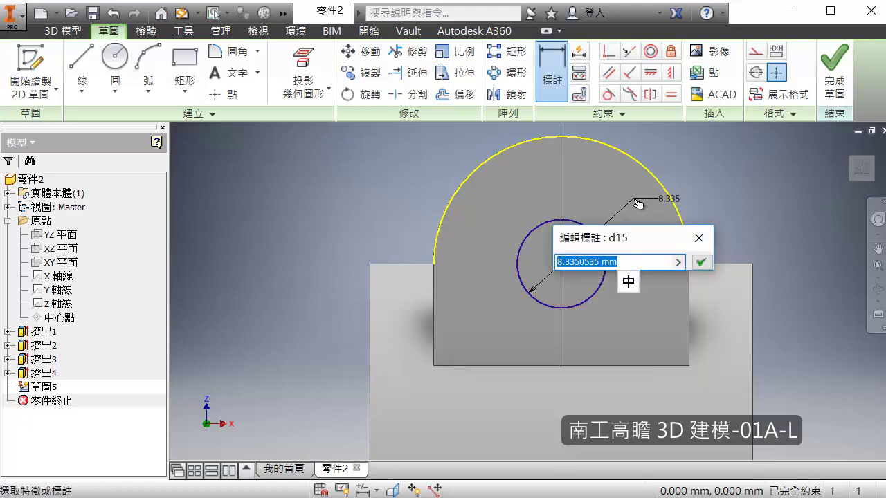
text(14)
key(Return)
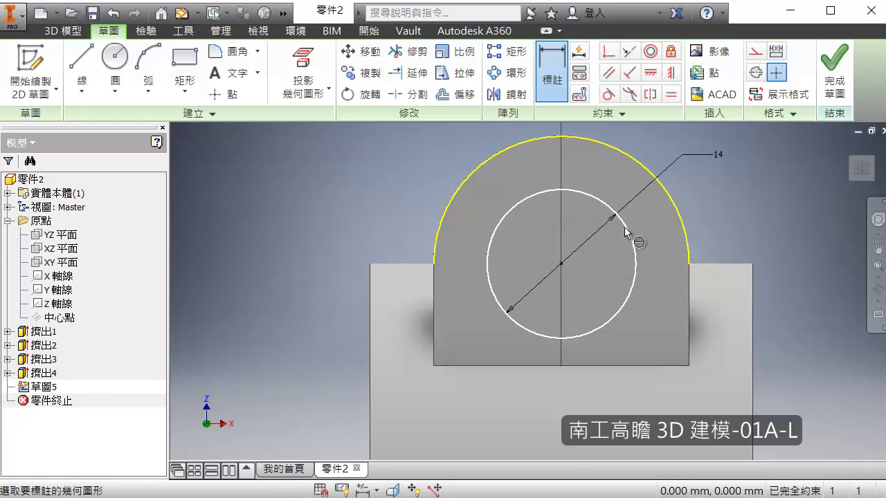
- Extrude the 14 mm circle as a cut into the boss, with its extent set to the next face/body
mouse_move(625, 236)
shift+middle_down()
mouse_move(617, 224)
mouse_move(616, 247)
mouse_move(408, 251)
shift+middle_up()
scroll(616, 247, down, 5)
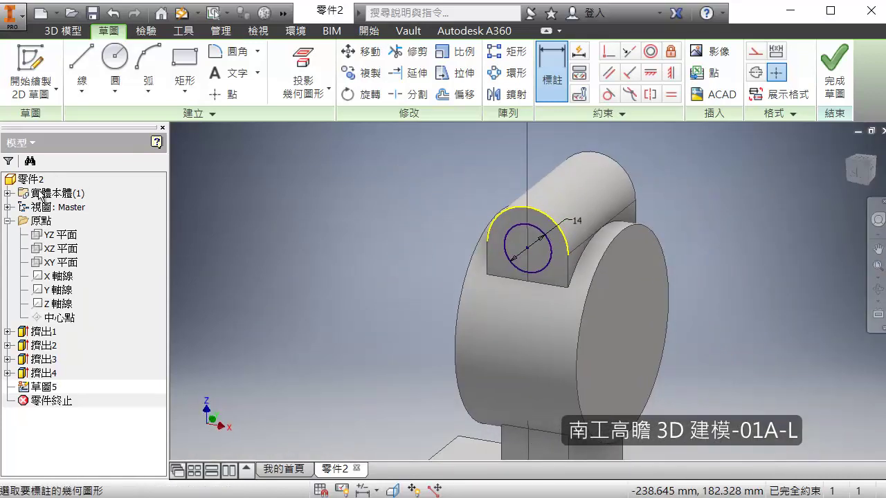
click(62, 31)
click(81, 69)
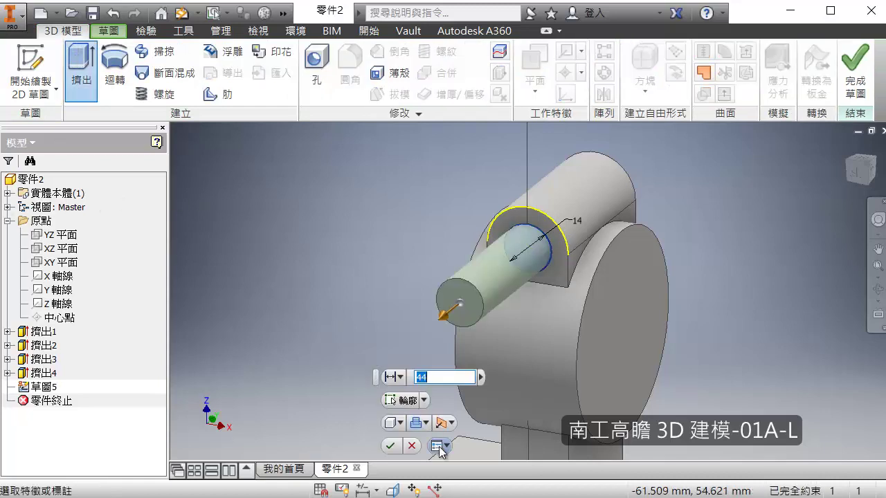
click(427, 424)
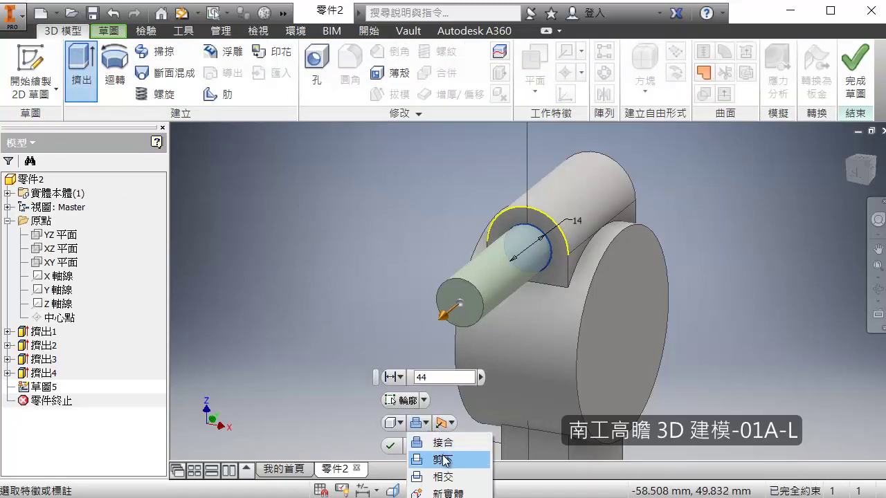
click(419, 459)
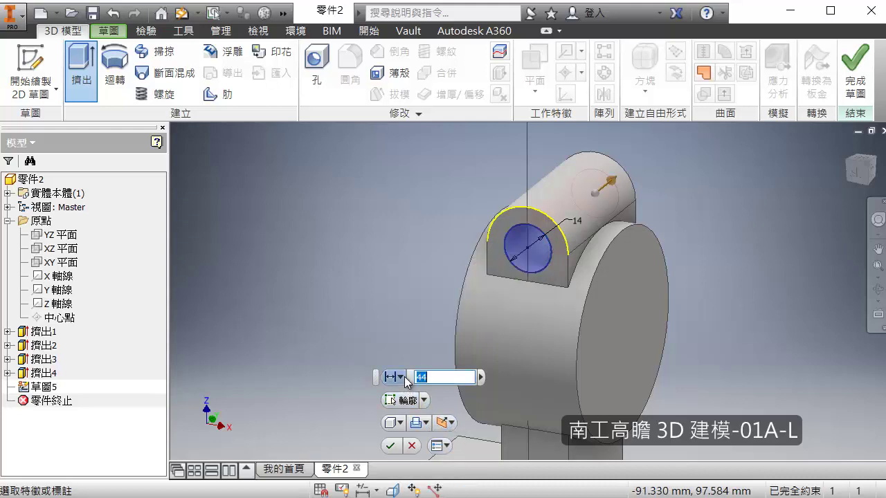
click(403, 378)
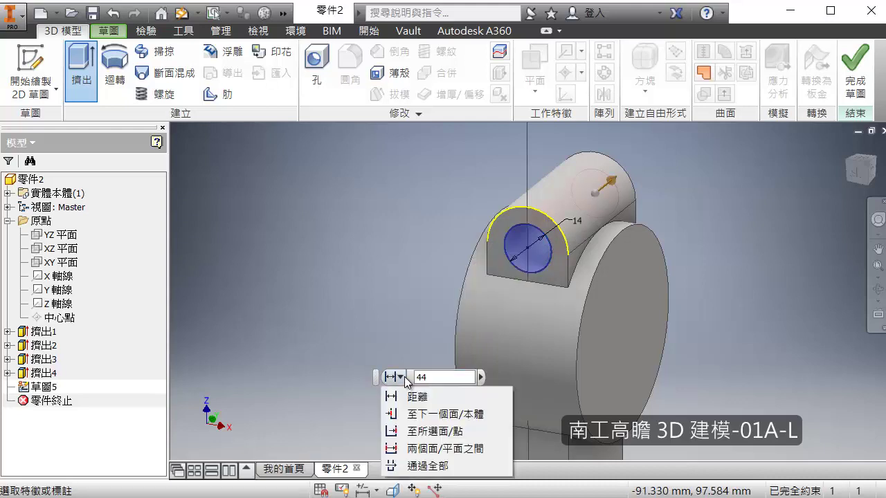
click(436, 414)
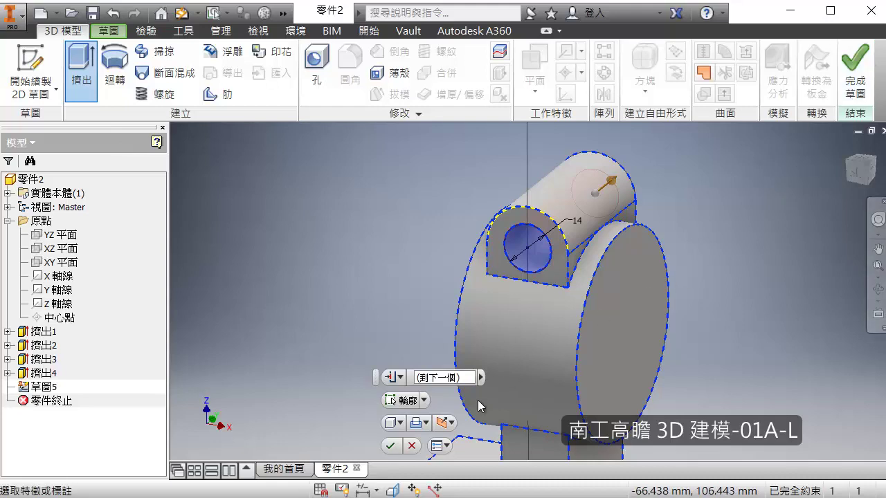
click(390, 446)
- Start a sketch on the large cylinder's flat end face and draw a circle about 27 mm in diameter from its centre
scroll(415, 416, down, 3)
middle_drag(414, 416, 510, 264)
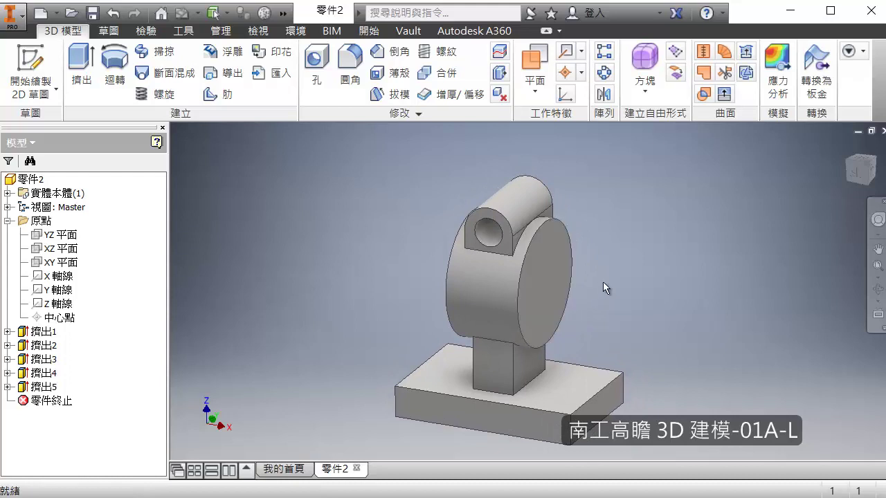
middle_drag(603, 282, 582, 280)
right_click(539, 246)
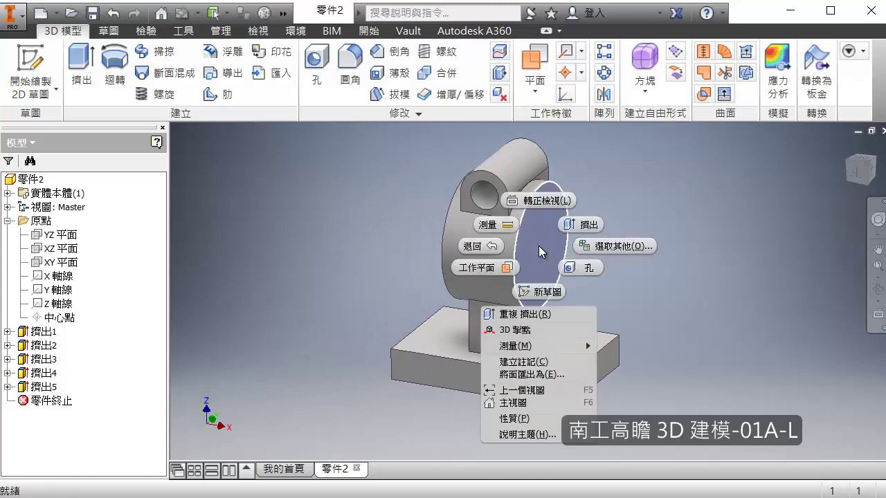
click(547, 290)
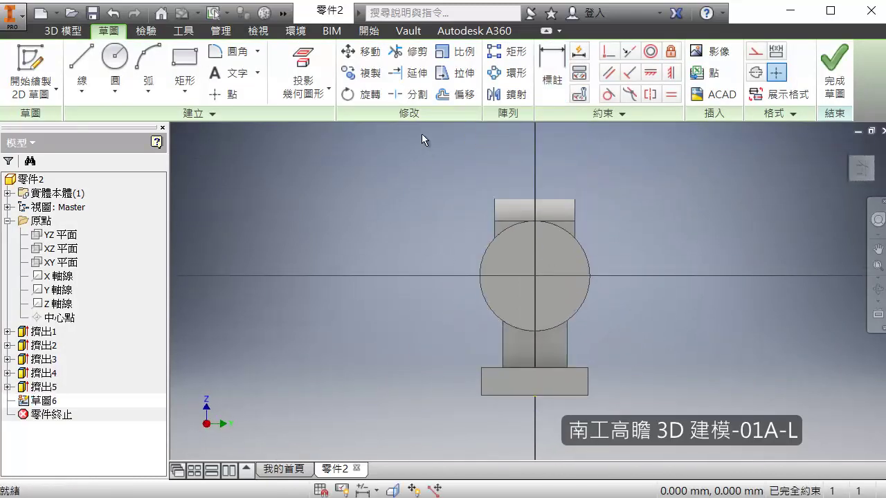
click(114, 70)
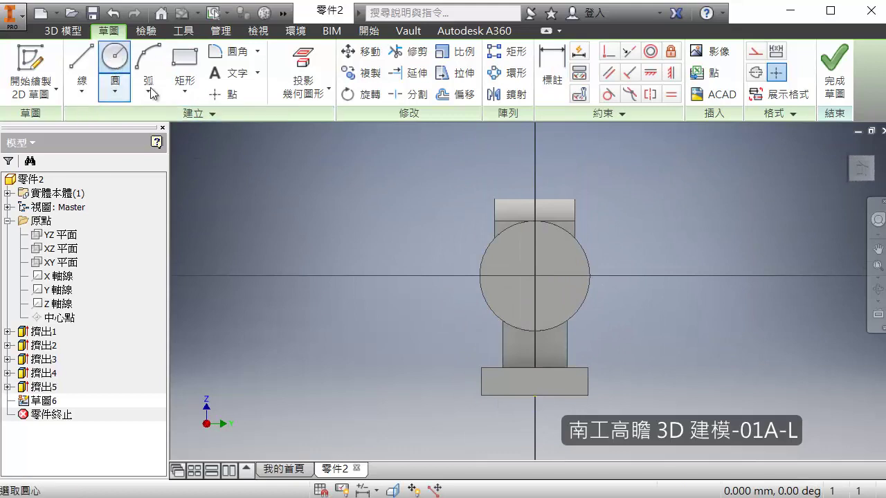
scroll(534, 277, up, 3)
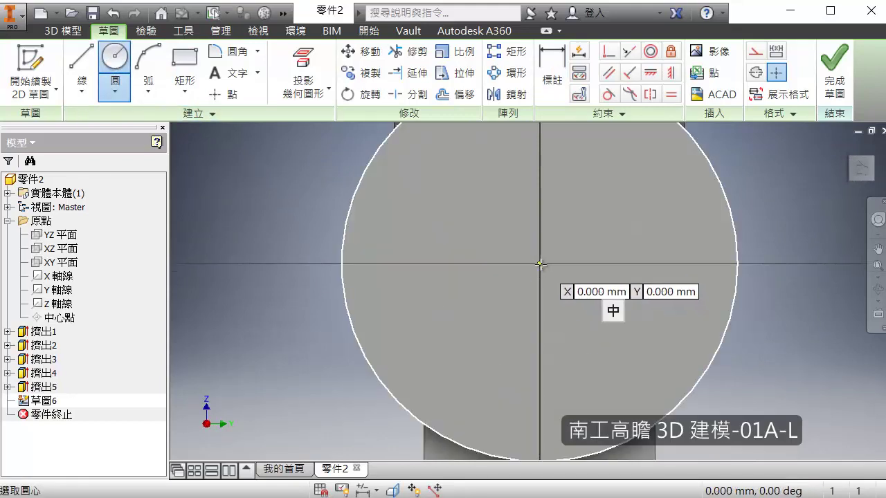
click(540, 264)
click(613, 311)
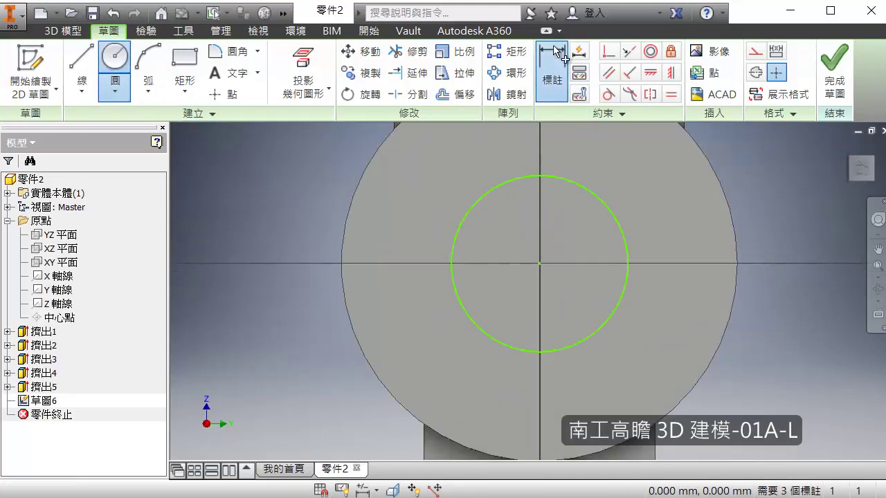
- Dimension the new circle's diameter on the cylinder face at 40 mm
click(557, 52)
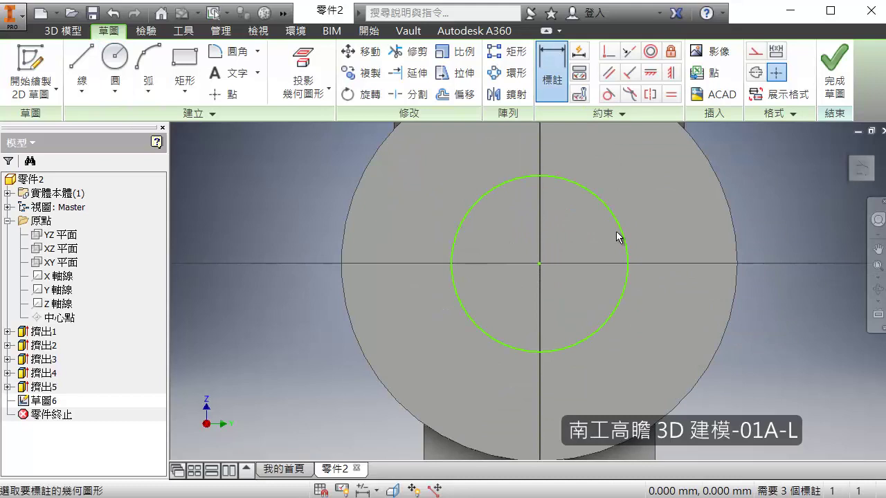
click(624, 305)
click(764, 382)
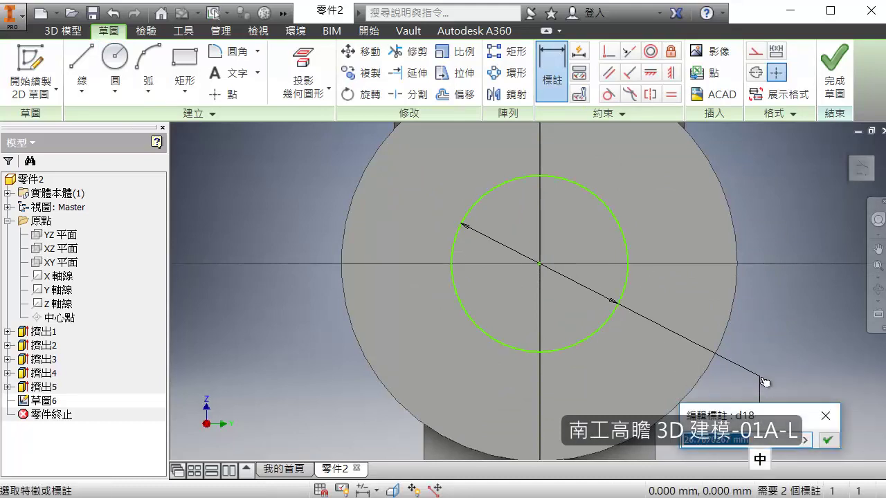
text(4)
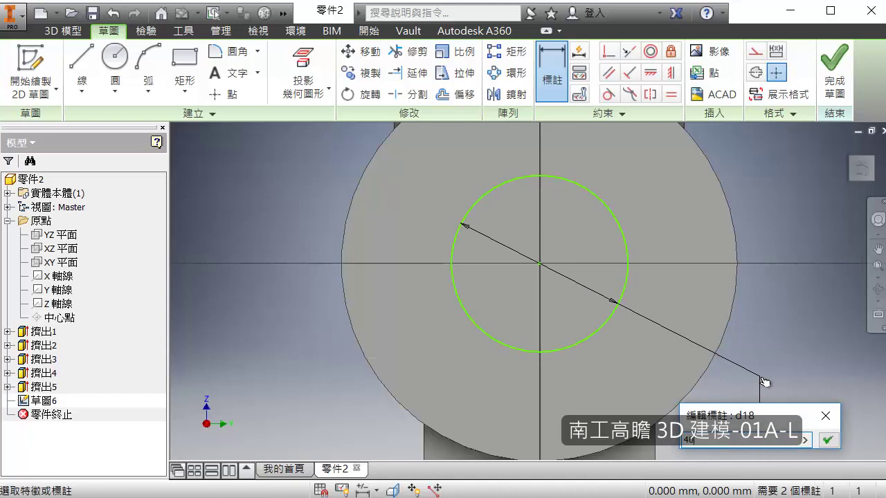
text(0)
key(Return)
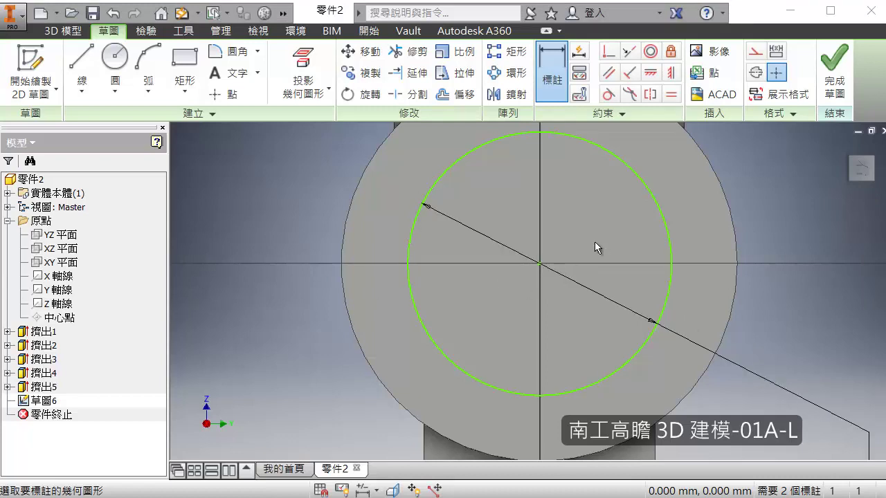
- Project the vertical centre axis into the cylinder face sketch as reference geometry
mouse_move(598, 202)
middle_down()
mouse_move(589, 285)
mouse_move(544, 309)
middle_up()
scroll(545, 304, down, 3)
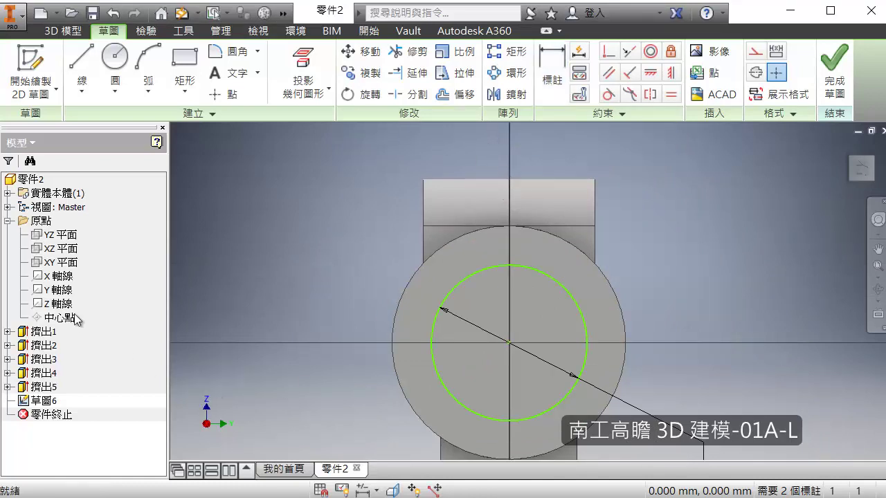
click(59, 289)
click(303, 76)
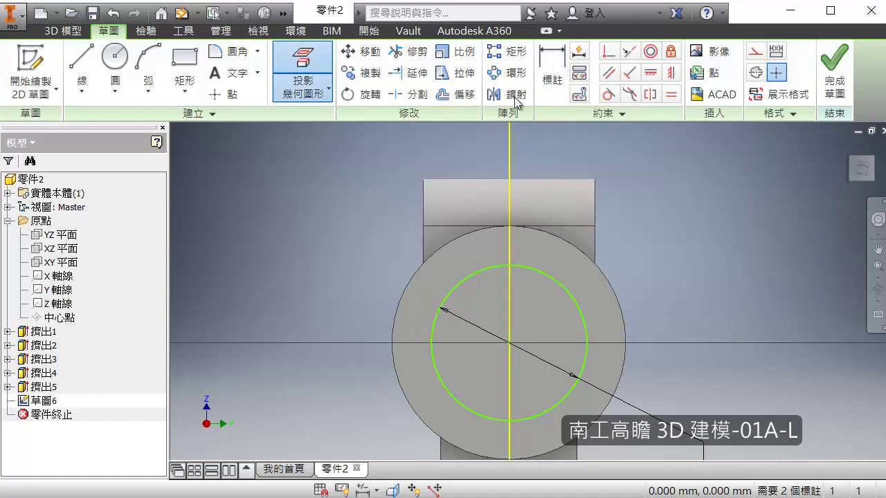
- Draw a narrow two-point rectangle straddling the projected vertical axis, from above the boss down into the 40 mm circle
middle_drag(589, 195, 551, 256)
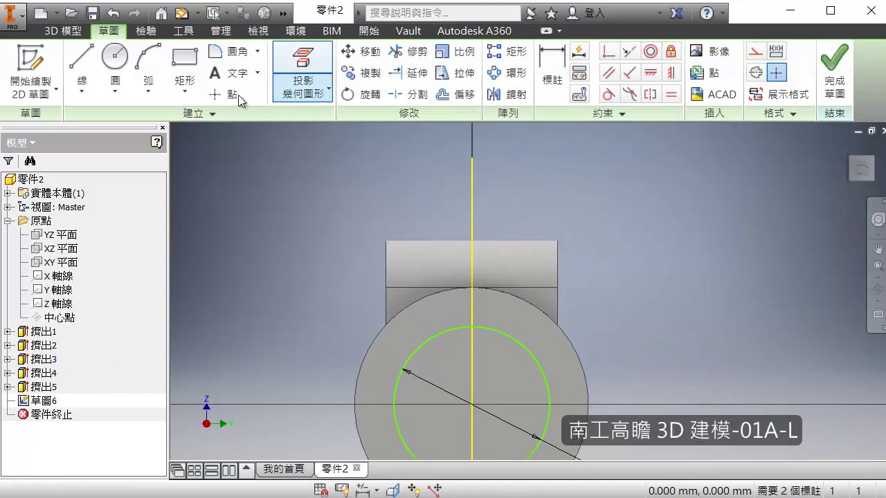
click(185, 61)
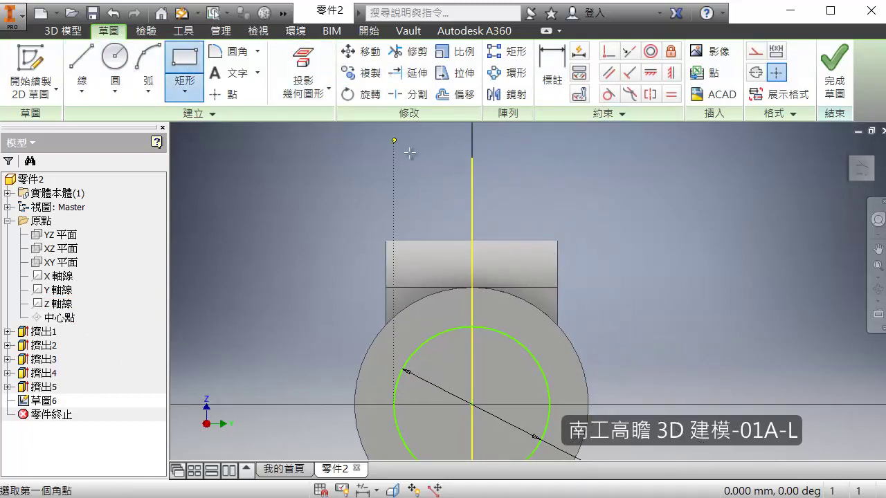
click(456, 214)
click(497, 360)
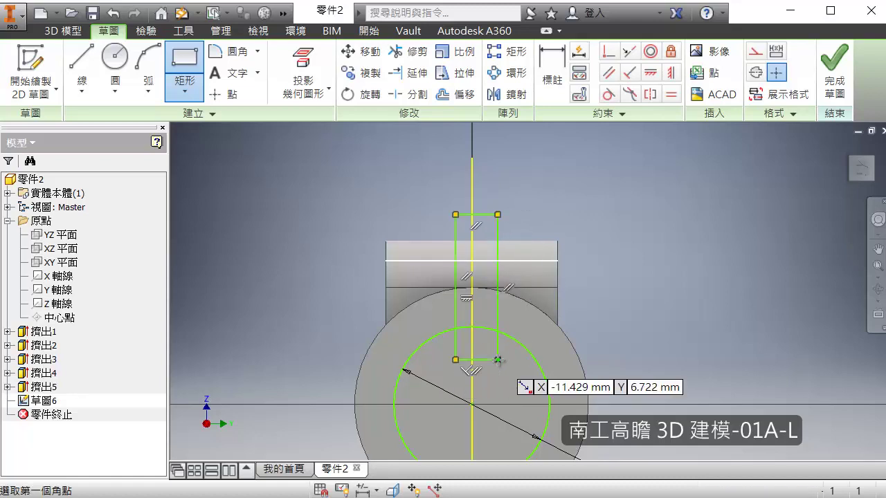
- Make the narrow rectangle's two long sides symmetric about the projected vertical axis
key(Escape)
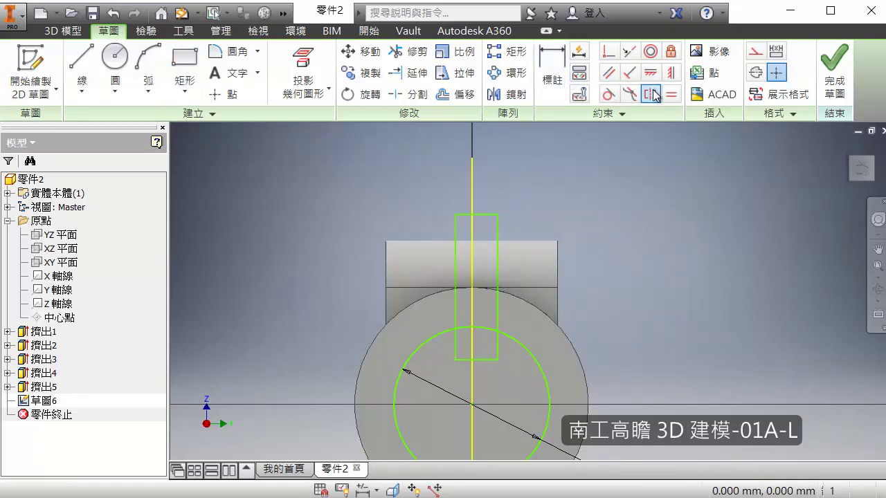
click(653, 95)
click(497, 235)
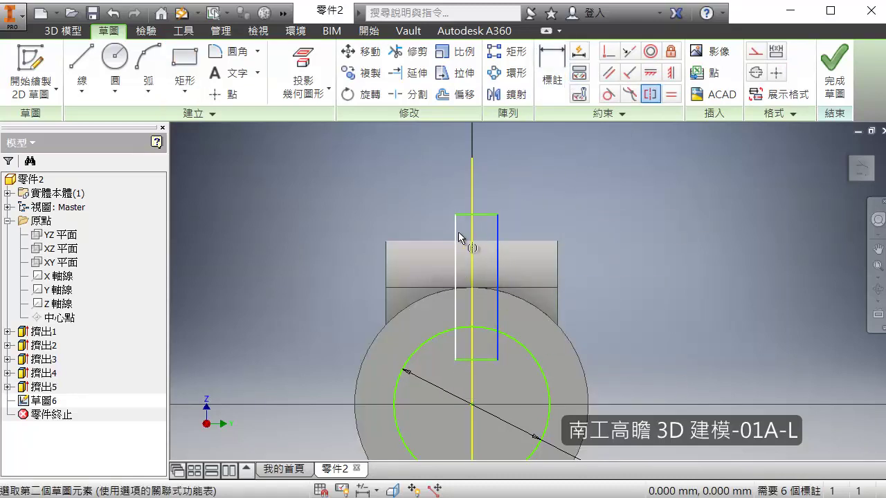
click(457, 235)
click(472, 234)
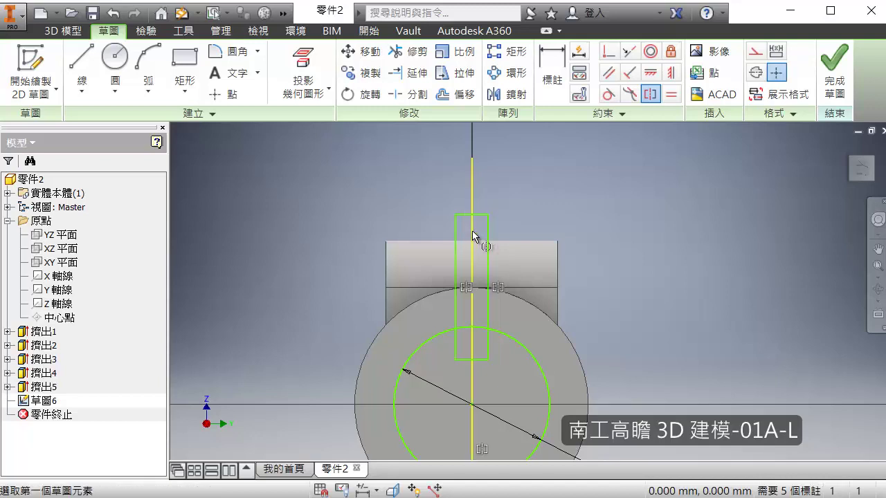
key(Escape)
- Dimension the narrow rectangle's width along its top edge at 4 mm
scroll(492, 315, down, 3)
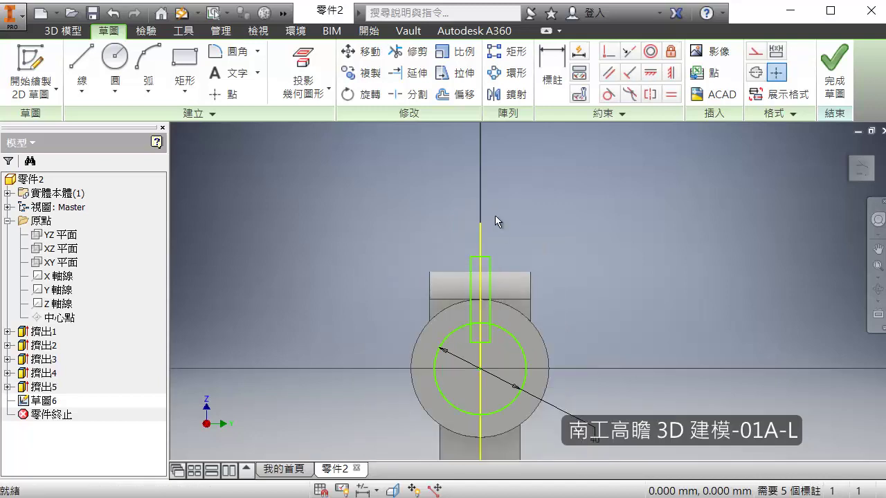
click(552, 72)
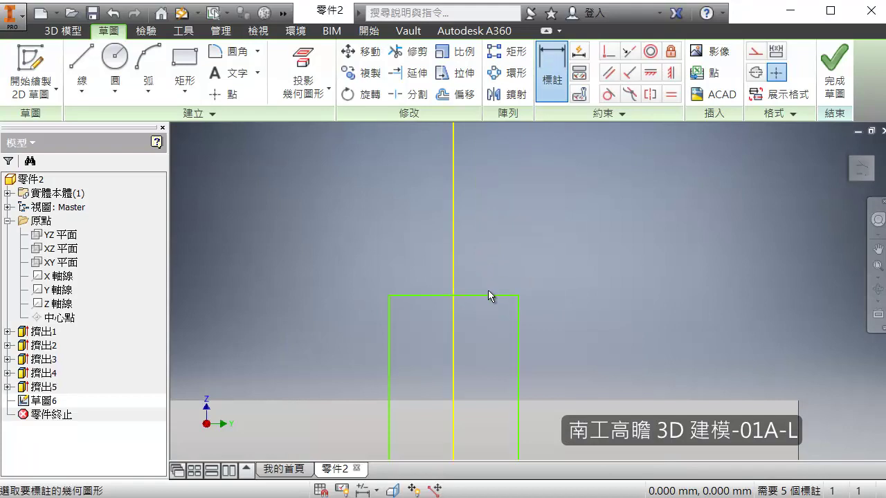
click(488, 292)
click(497, 245)
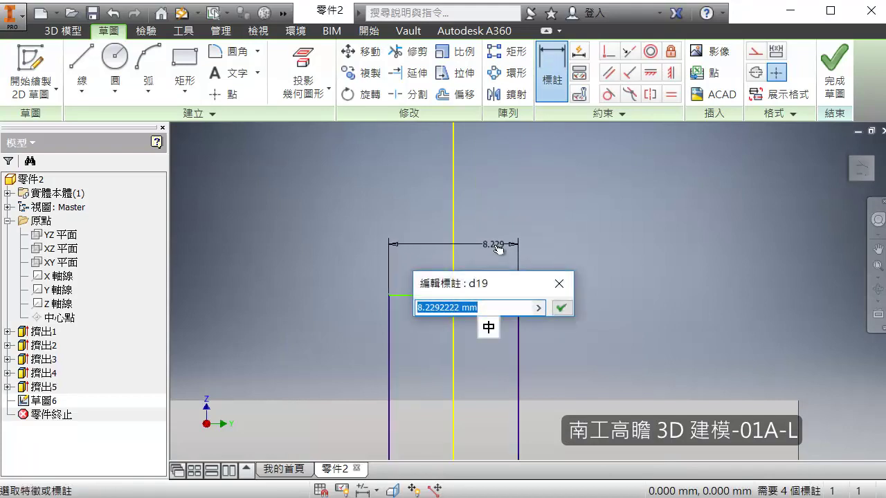
text(4)
key(Return)
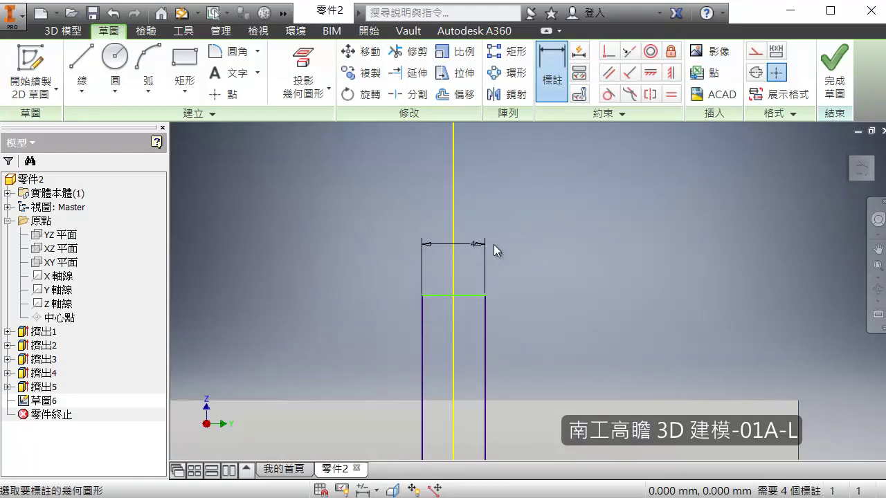
key(Escape)
- Trim the circle's arc between the rectangle sides and the rectangle portions inside the circle to form one slotted outline
scroll(539, 300, up, 5)
middle_drag(547, 300, 561, 238)
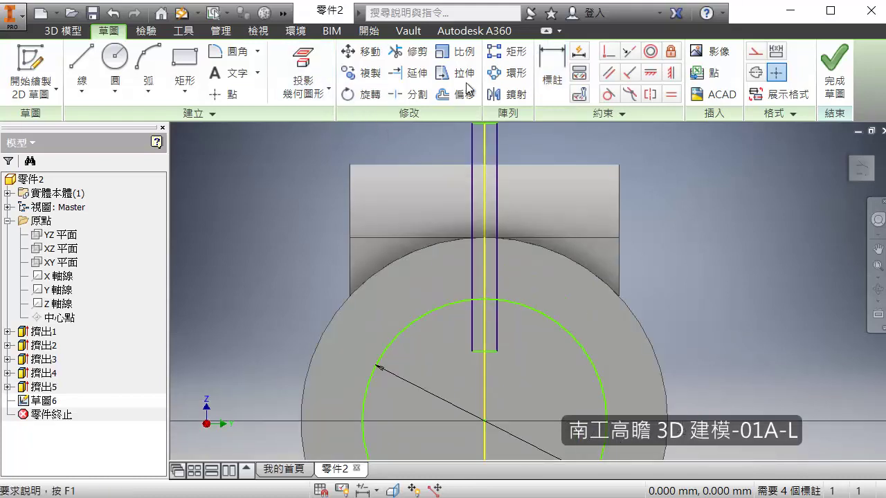
click(408, 51)
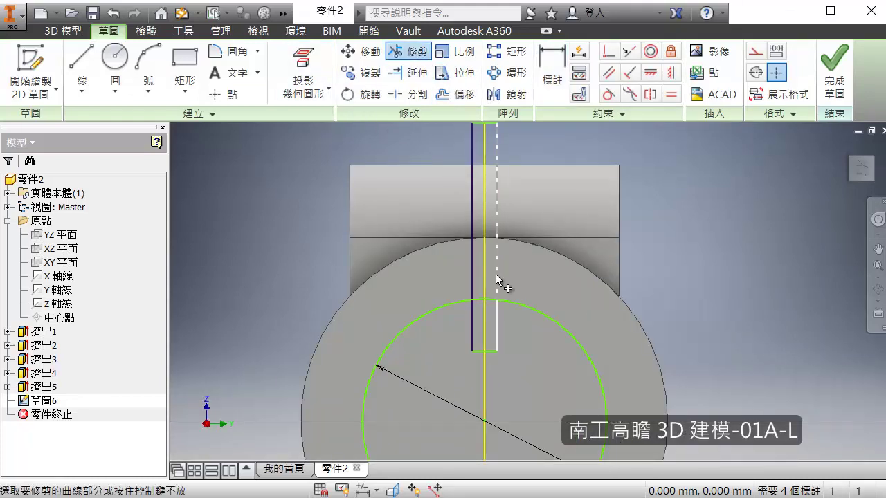
scroll(493, 291, down, 5)
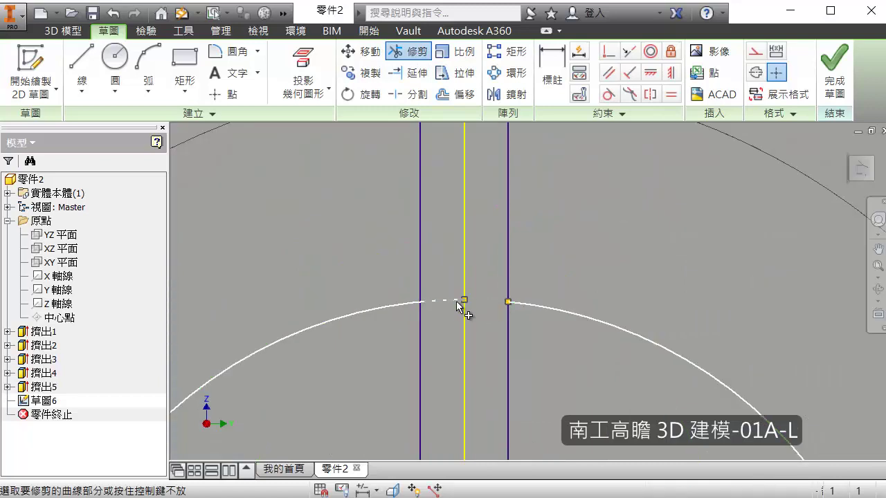
click(459, 302)
scroll(459, 302, up, 5)
click(478, 375)
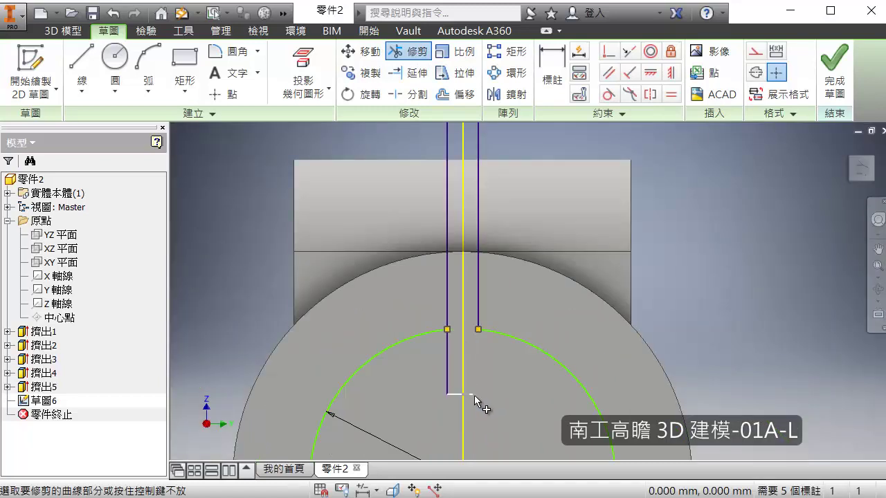
click(470, 395)
click(447, 366)
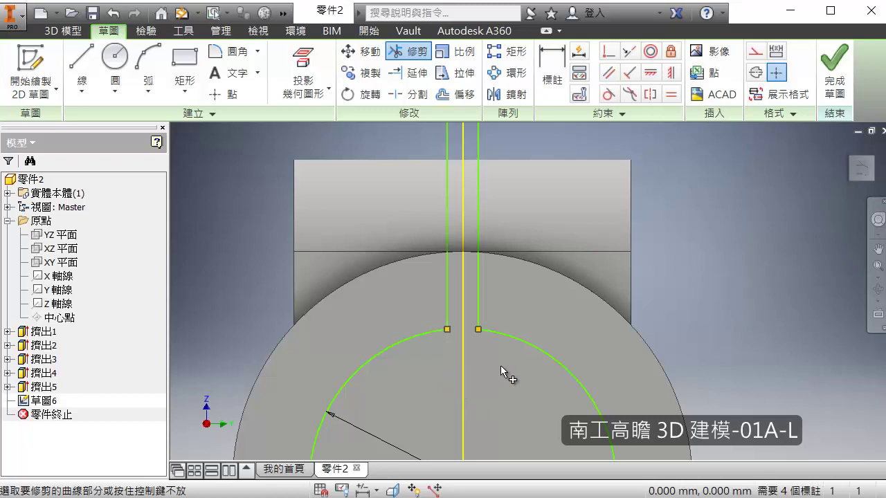
- Extrude the slotted circle profile as a cut through the cylinder and boss, using the To Next extent
scroll(504, 367, up, 5)
scroll(512, 379, down, 5)
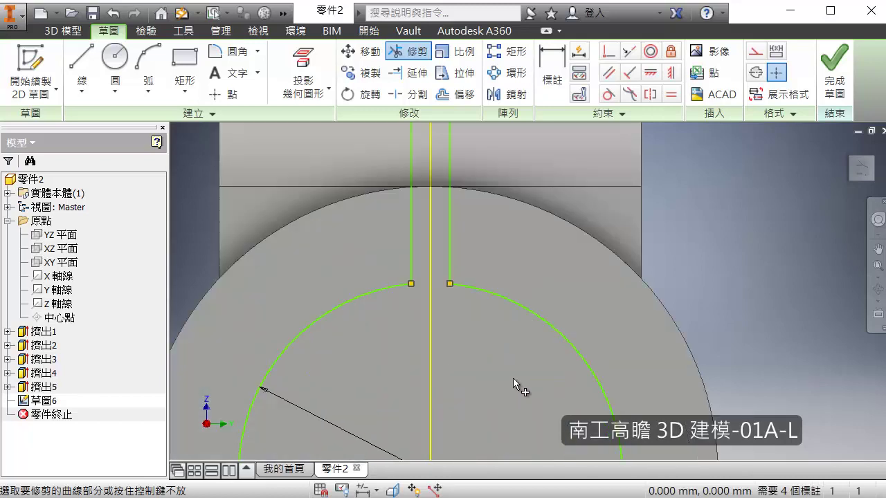
scroll(513, 378, up, 6)
middle_drag(514, 374, 518, 315)
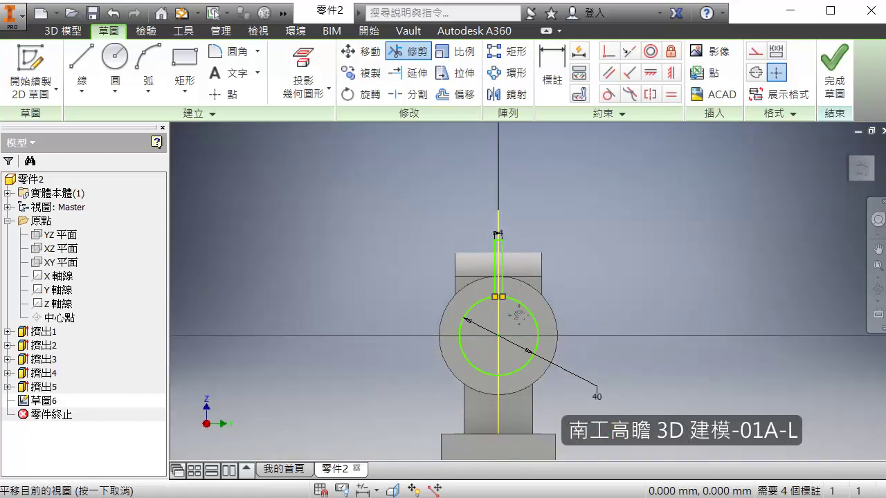
click(69, 31)
click(84, 66)
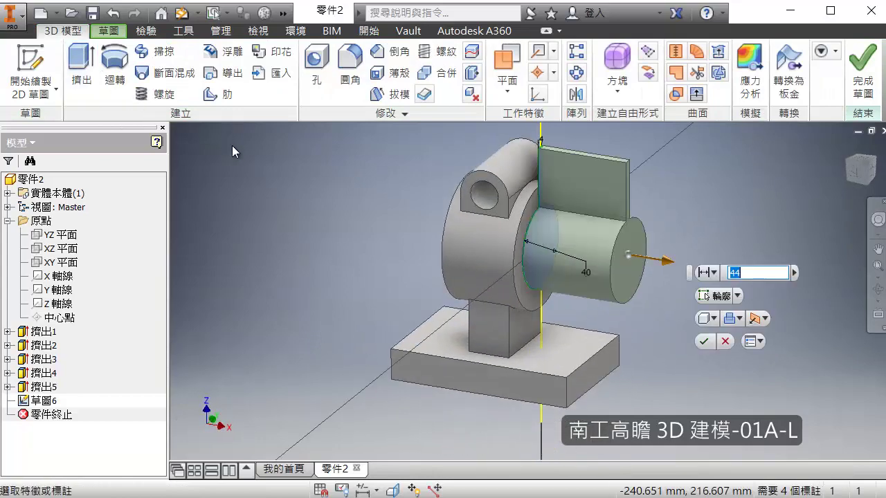
click(738, 319)
click(752, 355)
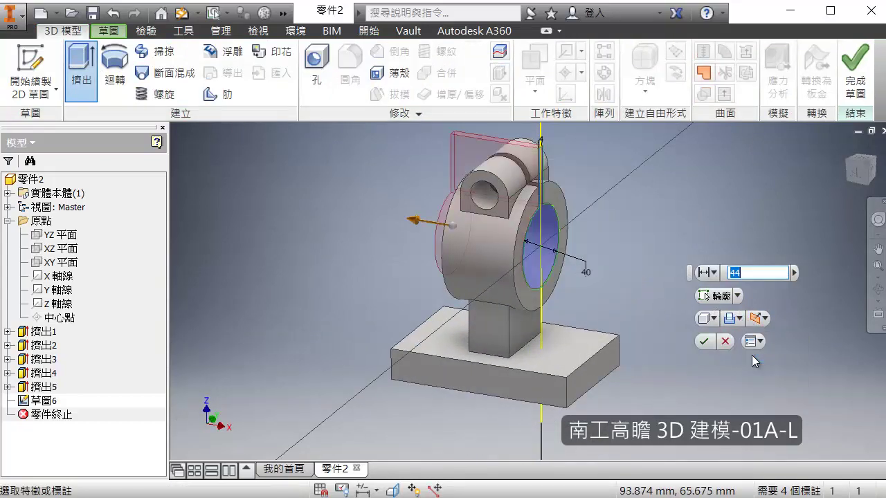
click(713, 272)
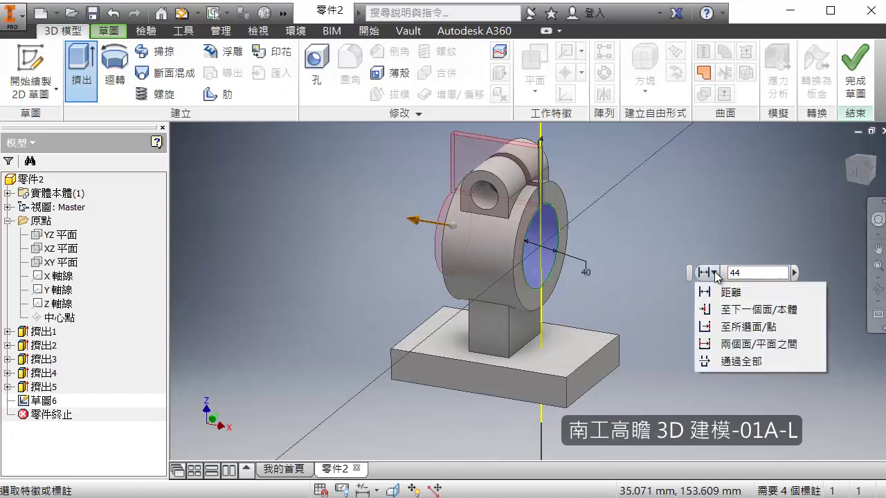
click(751, 312)
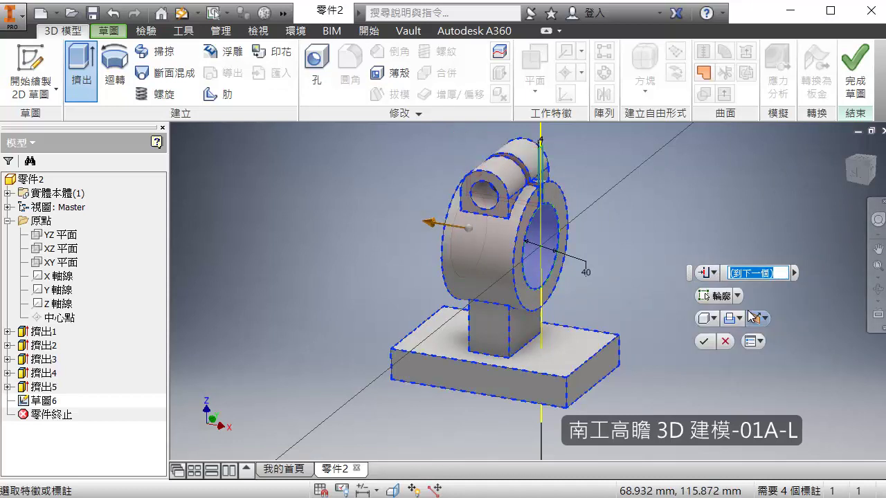
click(706, 342)
middle_drag(640, 271, 616, 285)
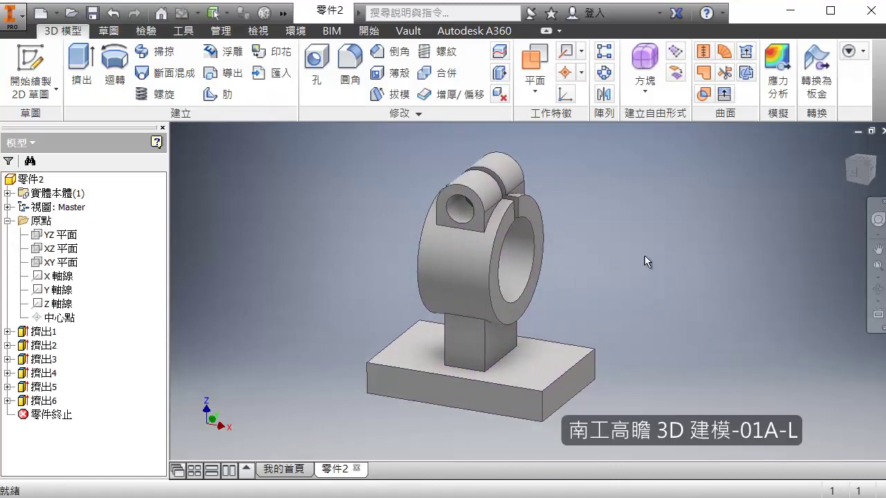
click(554, 365)
right_click(555, 365)
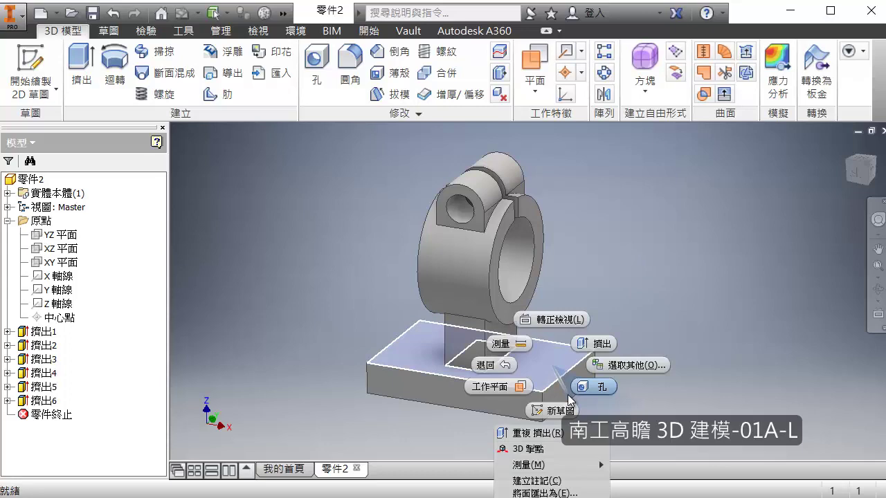
click(596, 344)
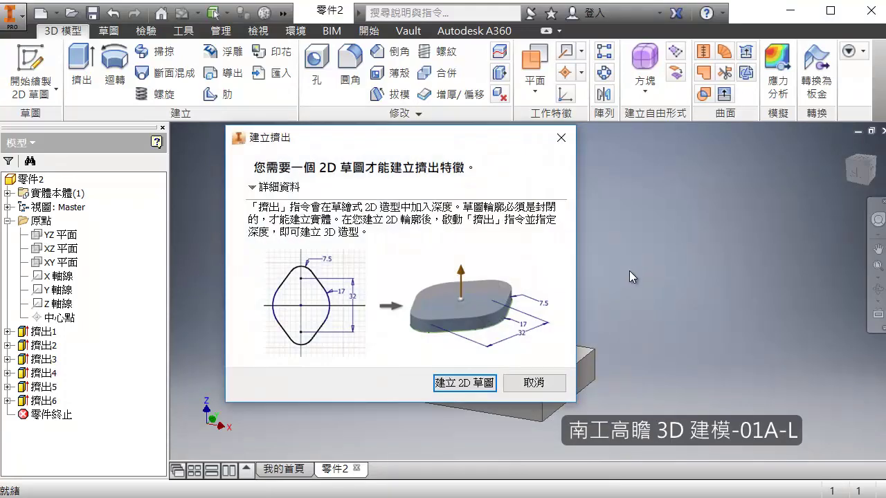
click(550, 383)
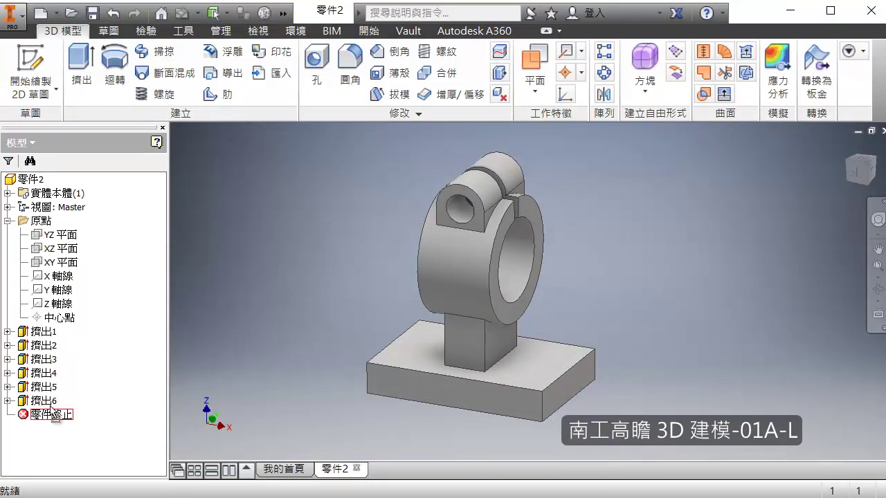
- Roll the part history back before the slotted bore cut and fillet the edges where the boss meets the cylinder with a 2 mm radius
mouse_move(52, 413)
mouse_down()
mouse_move(54, 389)
mouse_move(58, 404)
mouse_up()
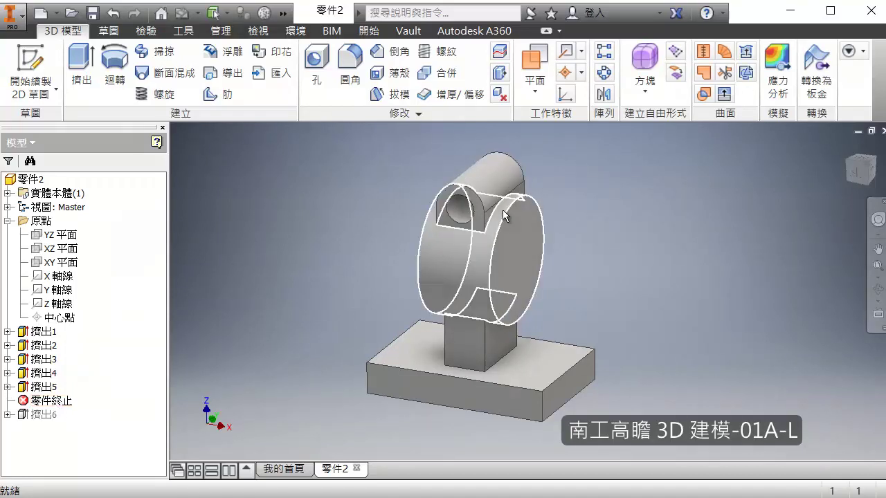
click(350, 69)
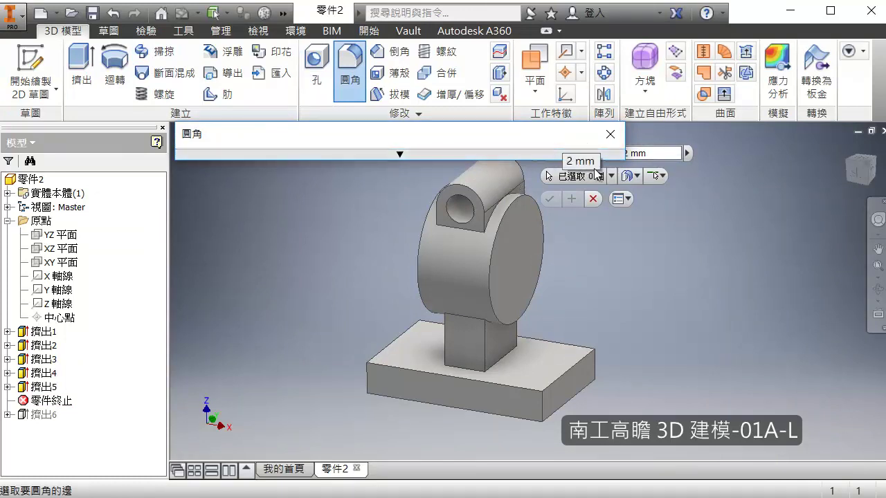
click(653, 153)
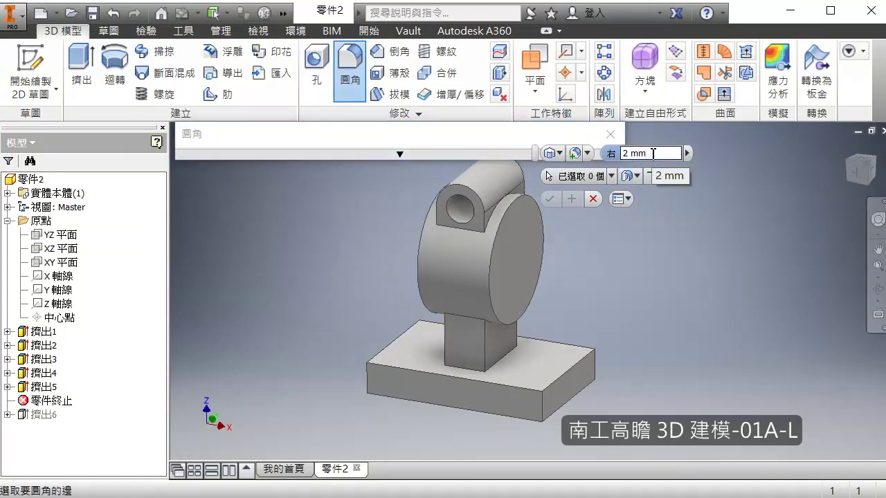
click(496, 208)
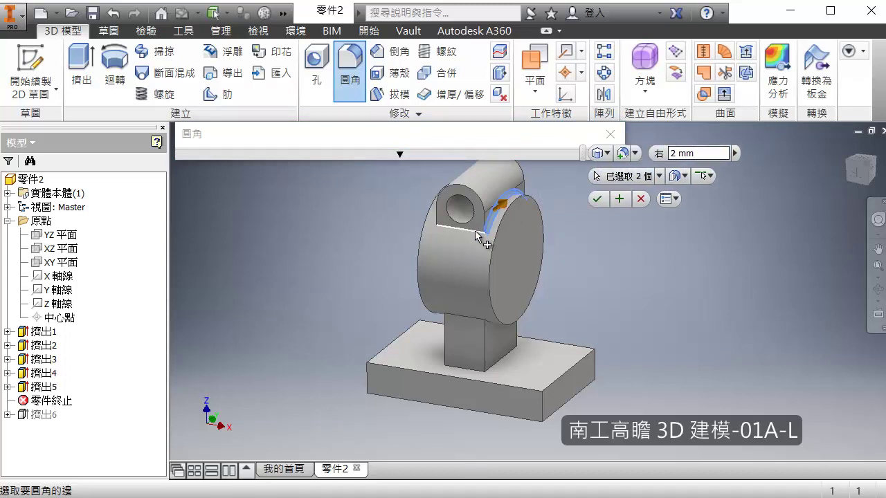
click(475, 230)
shift+middle_drag(517, 262, 558, 321)
click(539, 302)
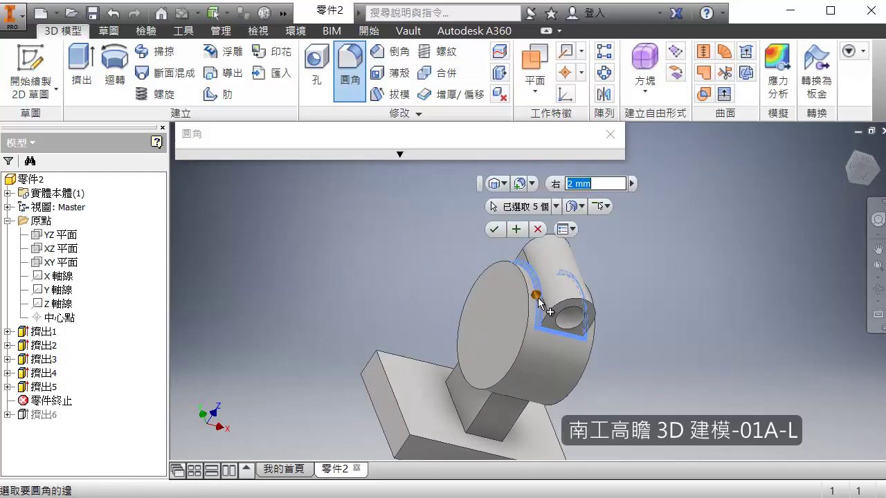
shift+middle_drag(608, 302, 391, 337)
scroll(391, 334, up, 5)
click(296, 365)
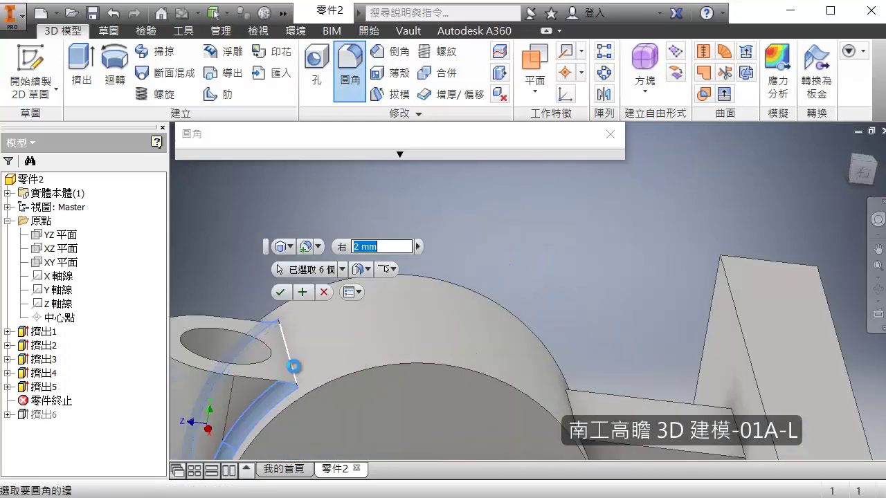
scroll(345, 352, down, 5)
shift+middle_drag(378, 346, 448, 254)
click(279, 292)
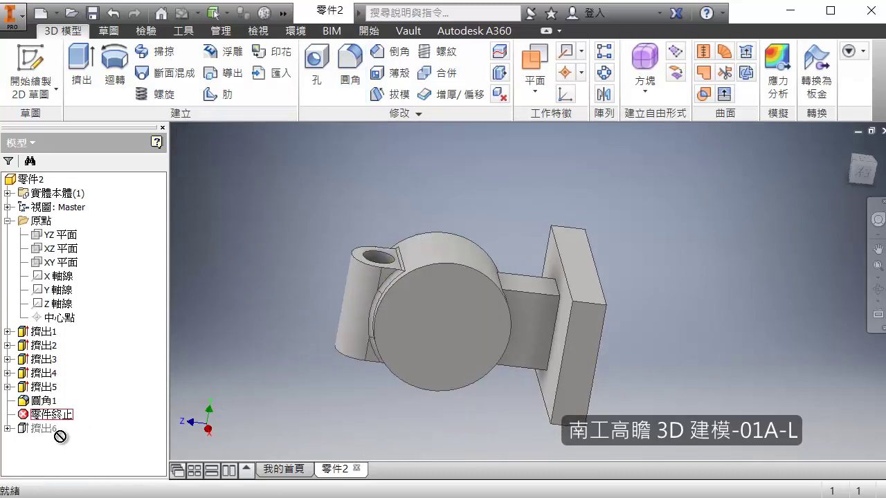
- Move the end-of-part marker below the slotted bore cut and view the part upright, facing the ring's end face
drag(60, 436, 65, 433)
shift+middle_drag(364, 362, 476, 298)
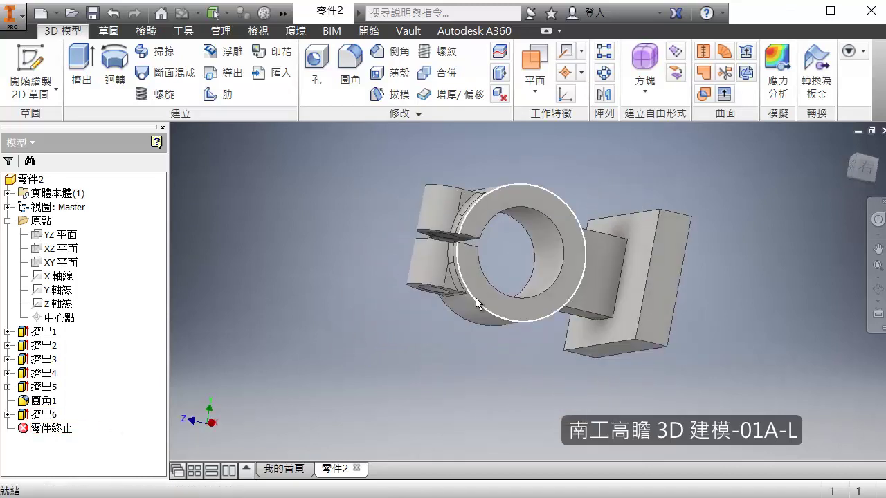
click(862, 167)
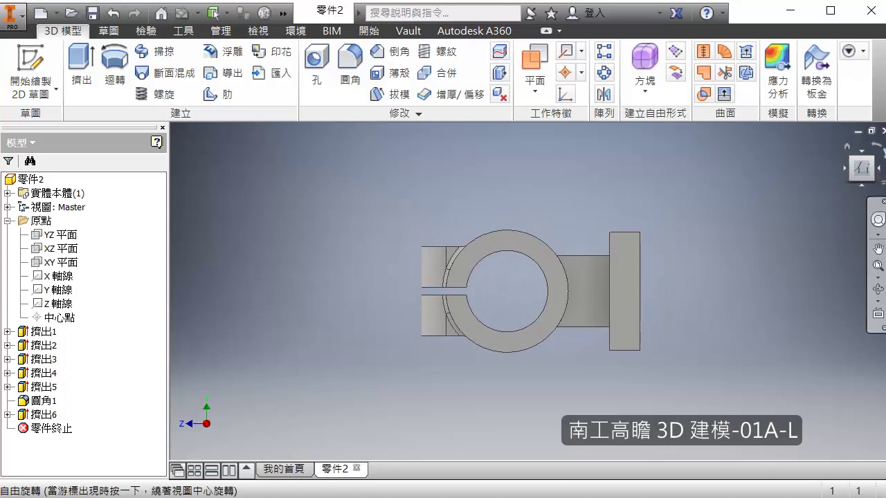
click(876, 148)
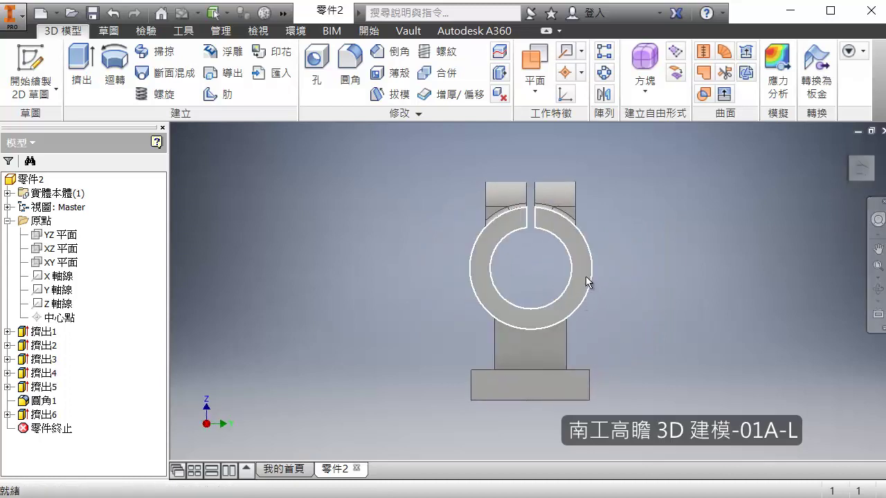
- Start a sketch on the base's top face and project the X and Y axes as reference geometry
shift+middle_drag(572, 281, 569, 305)
right_click(555, 337)
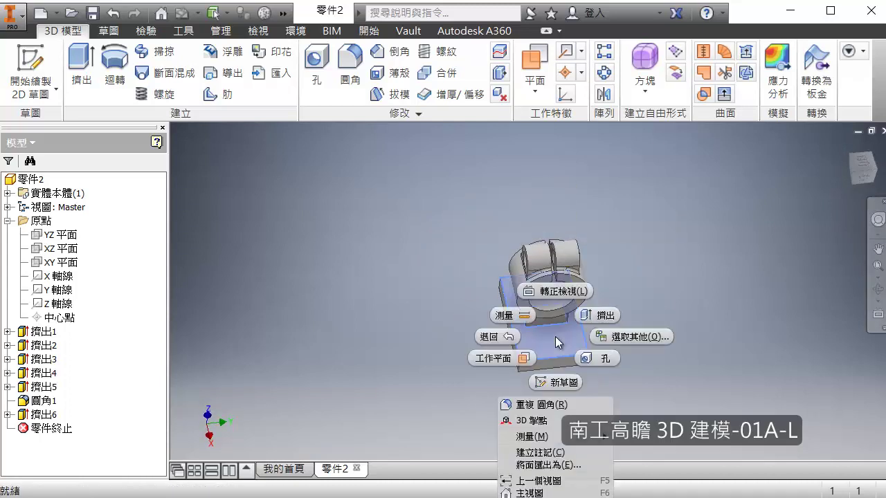
click(562, 379)
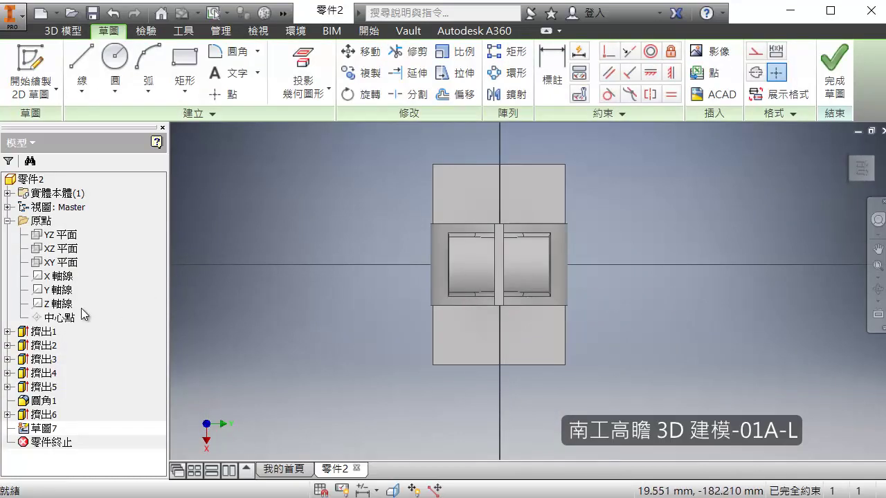
click(302, 59)
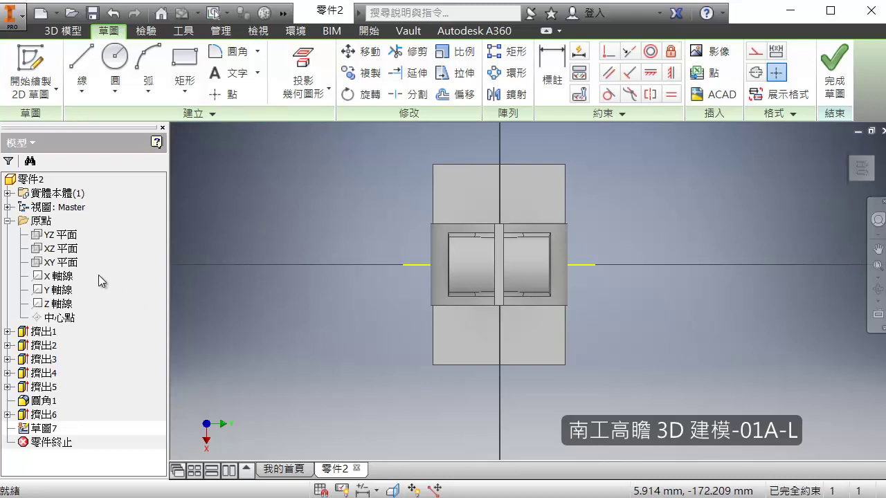
click(57, 276)
click(302, 59)
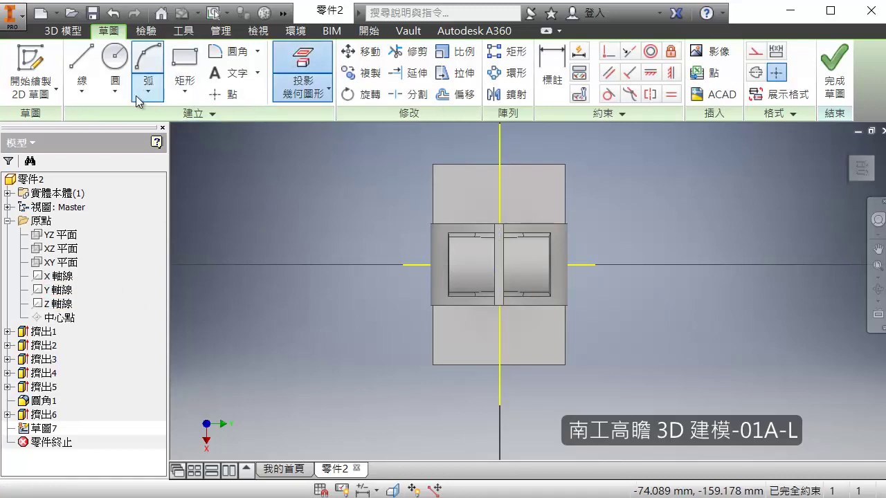
click(184, 95)
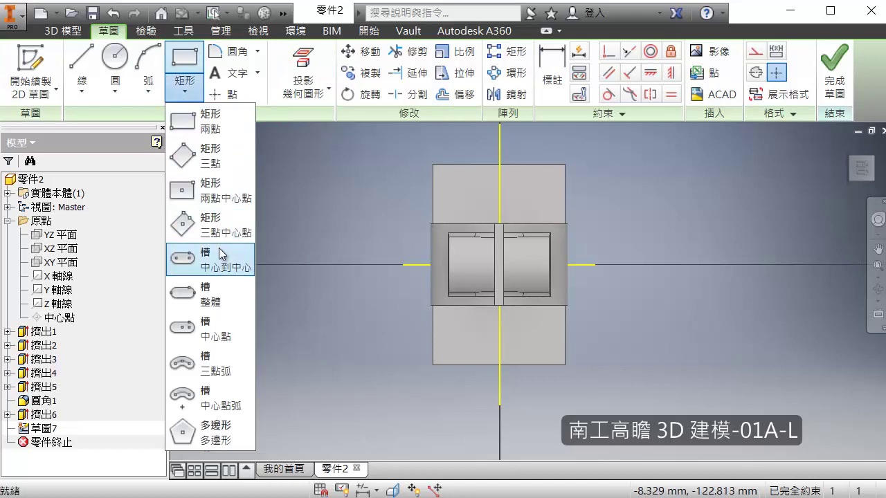
click(220, 260)
scroll(482, 172, up, 3)
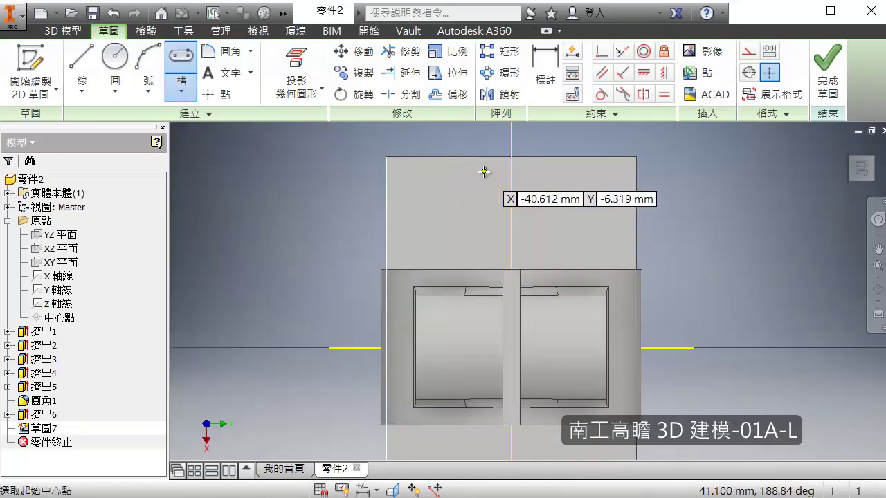
click(465, 230)
click(571, 228)
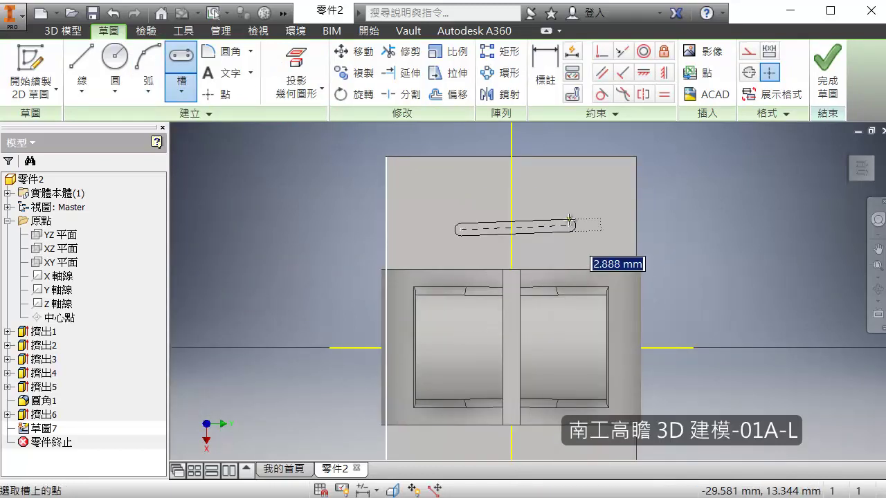
key(Escape)
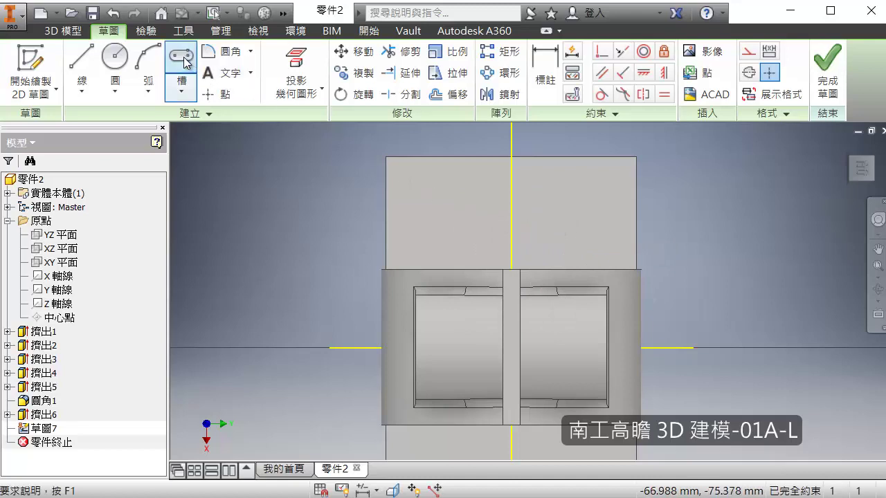